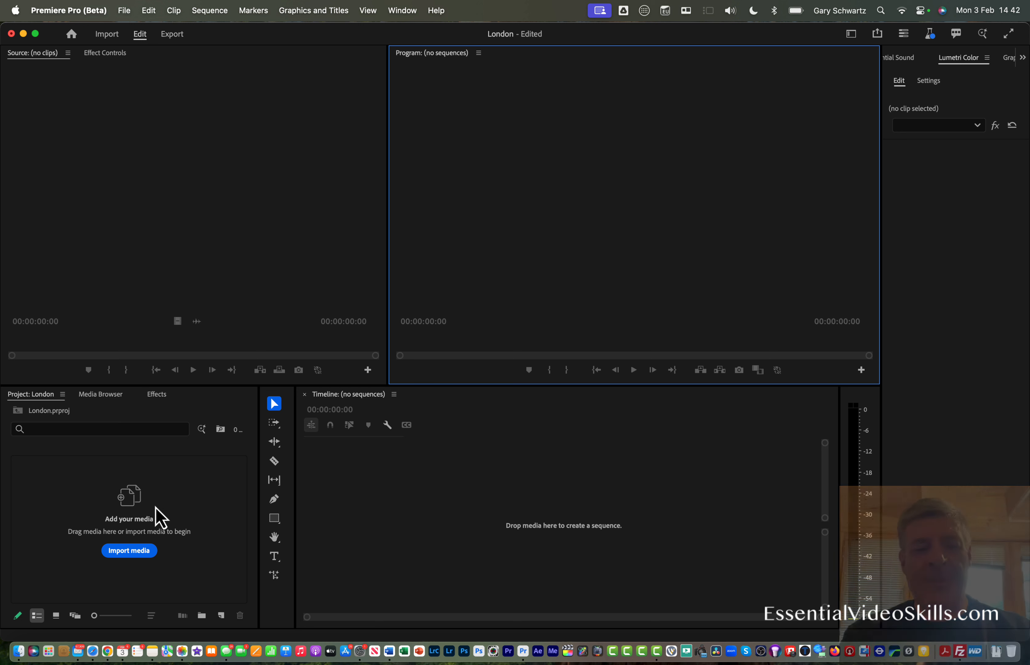
Create a bin named "Day 1" in the London project
{"action": "key", "text": "super+Tab"}
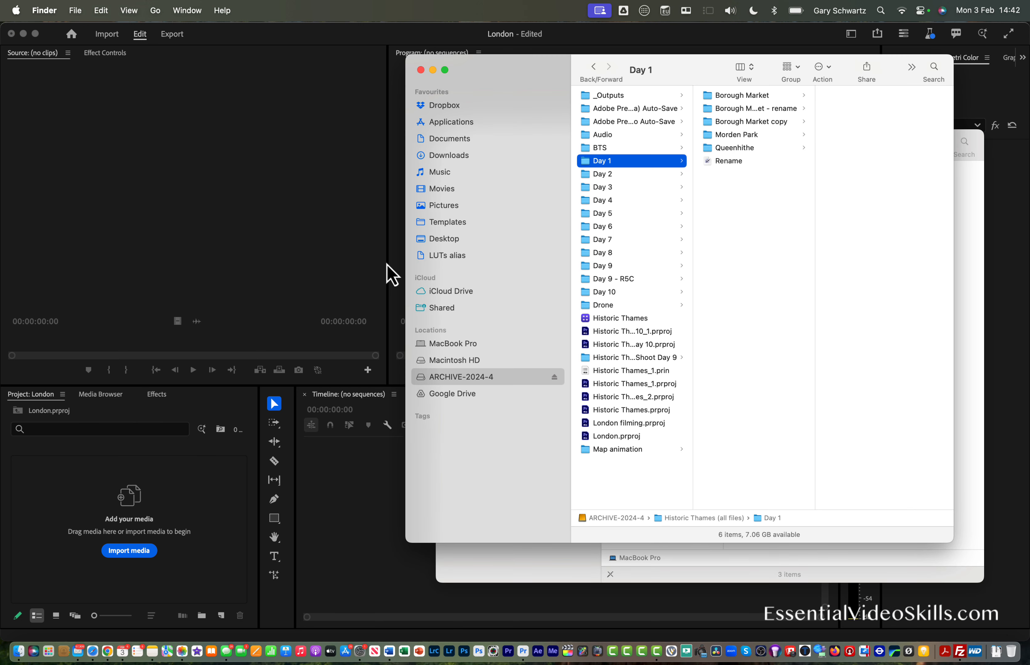
{"action": "left_click", "coordinate": [153, 497]}
{"action": "left_click", "coordinate": [203, 617]}
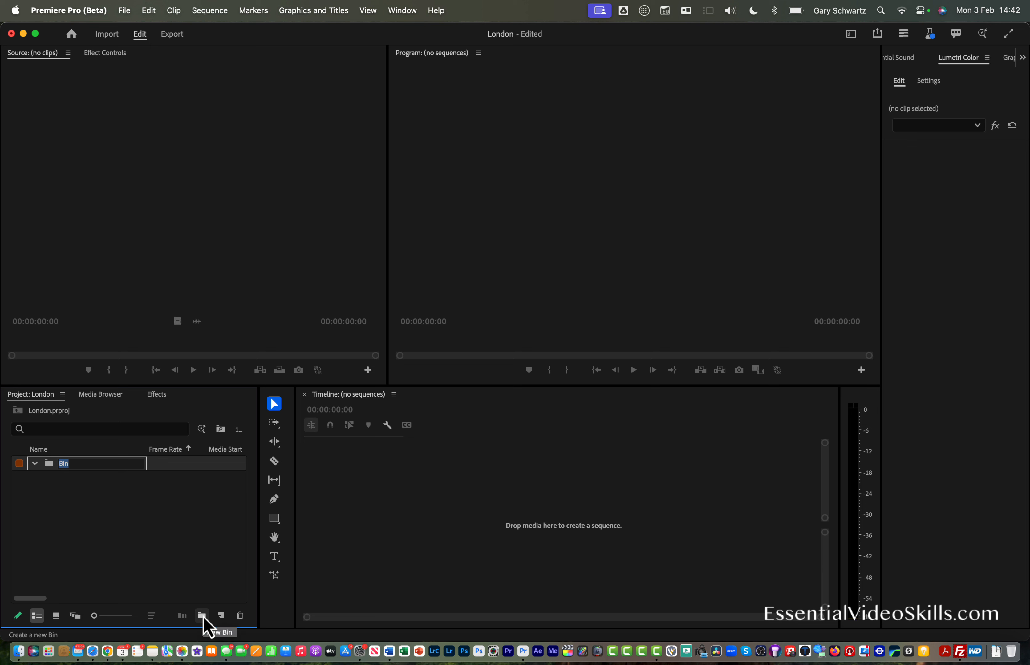
{"action": "type", "text": "Day 1"}
{"action": "key", "text": "Return"}
{"action": "left_click", "coordinate": [122, 535]}
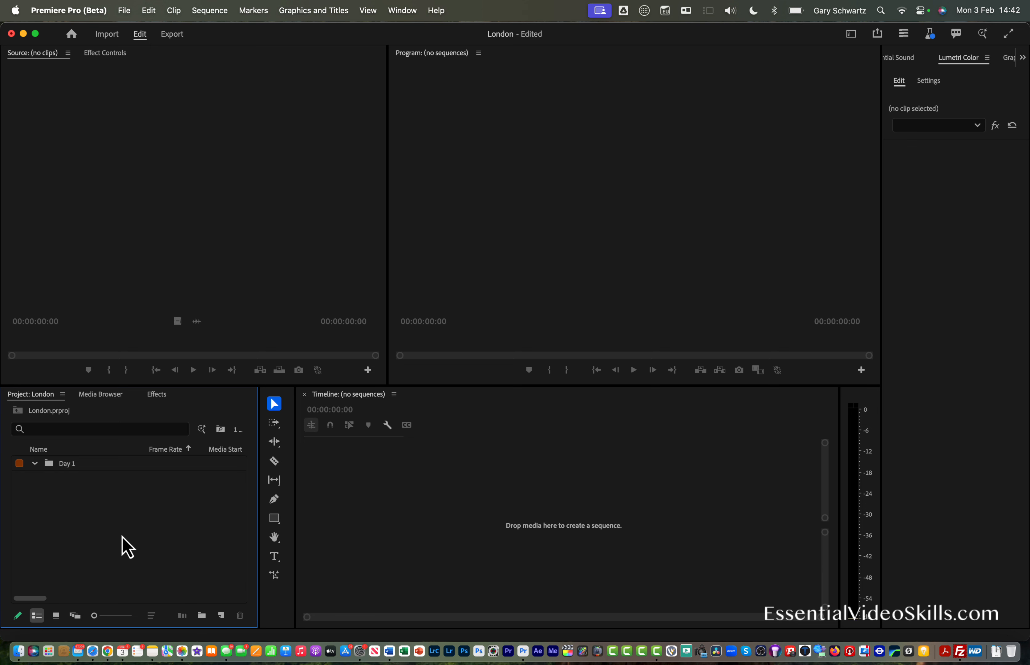
Create a second bin named "Day 10" at the project's root level
{"action": "right_click", "coordinate": [122, 536]}
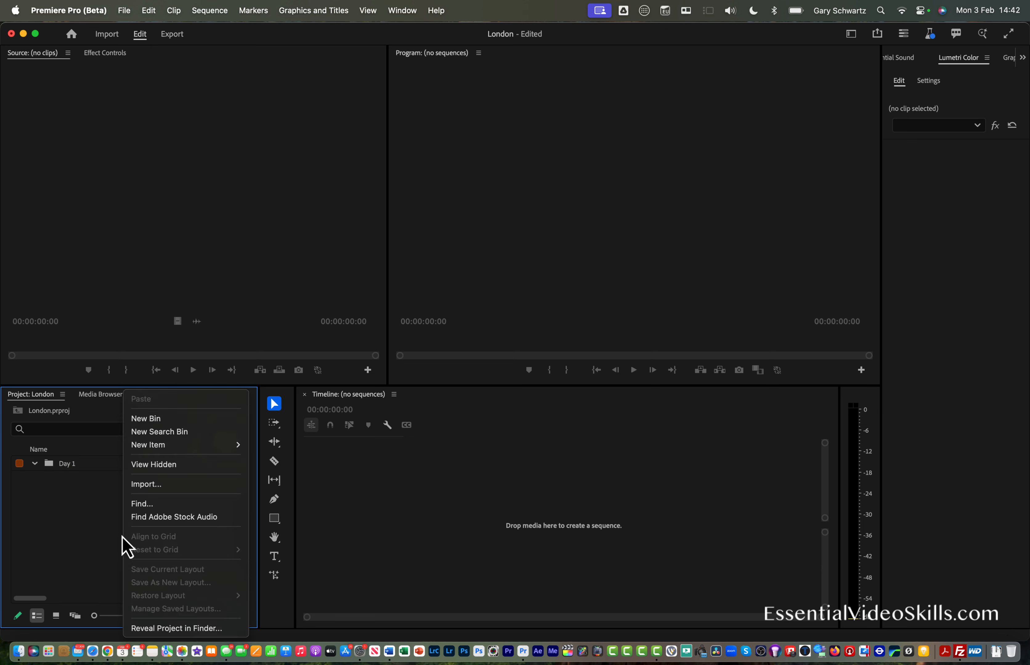
{"action": "left_click", "coordinate": [161, 419]}
{"action": "type", "text": "Day 10"}
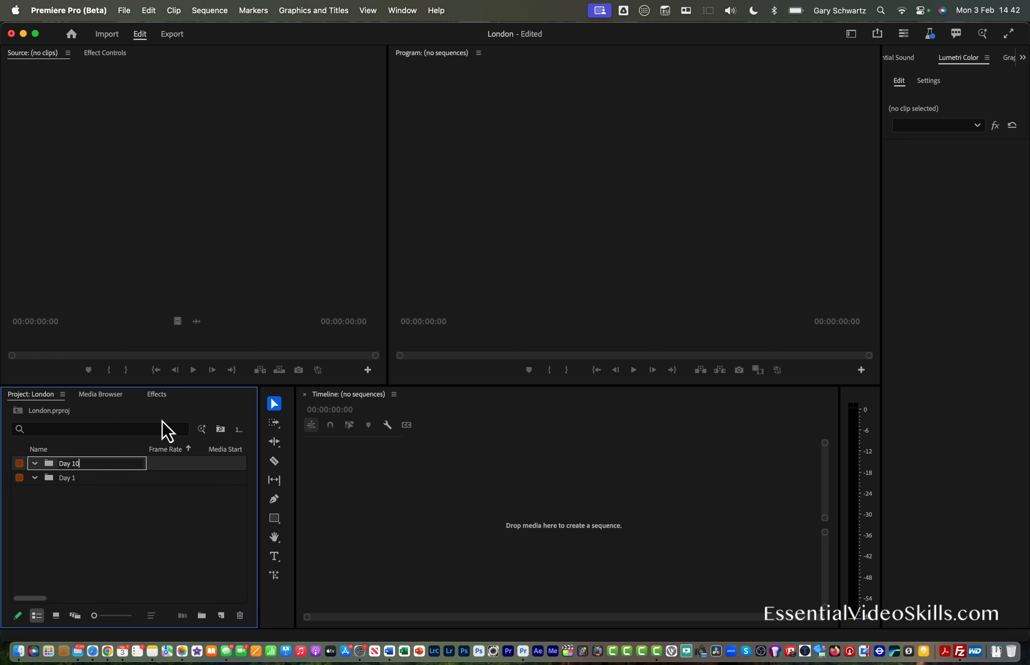
{"action": "key", "text": "Return"}
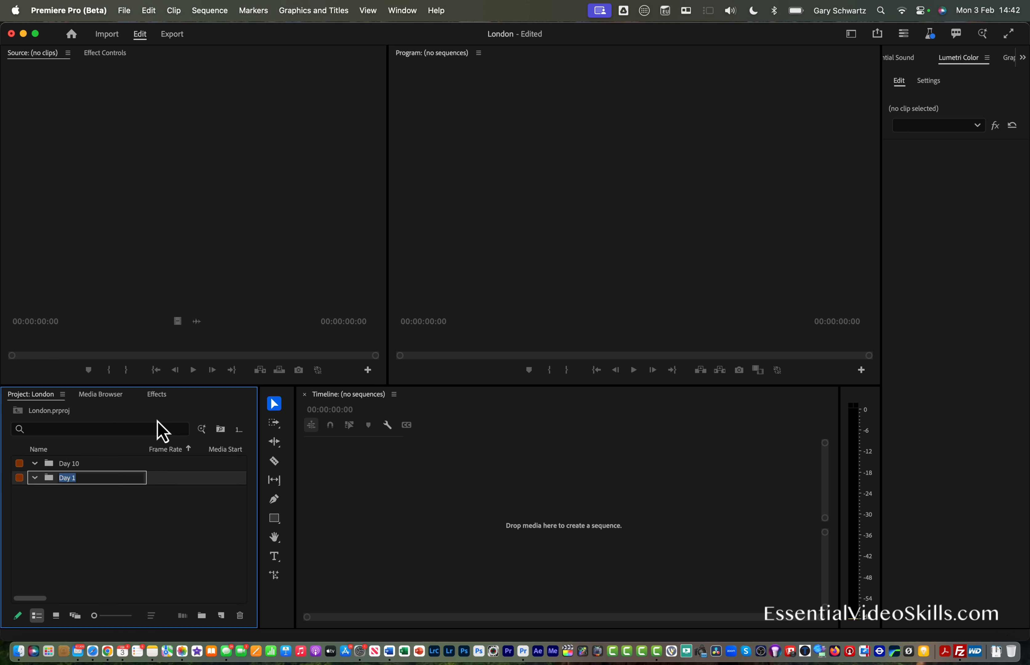
Open the Day 1 bin and import the selected files from Finder's Morden Park folder into it
{"action": "double_click", "coordinate": [50, 477]}
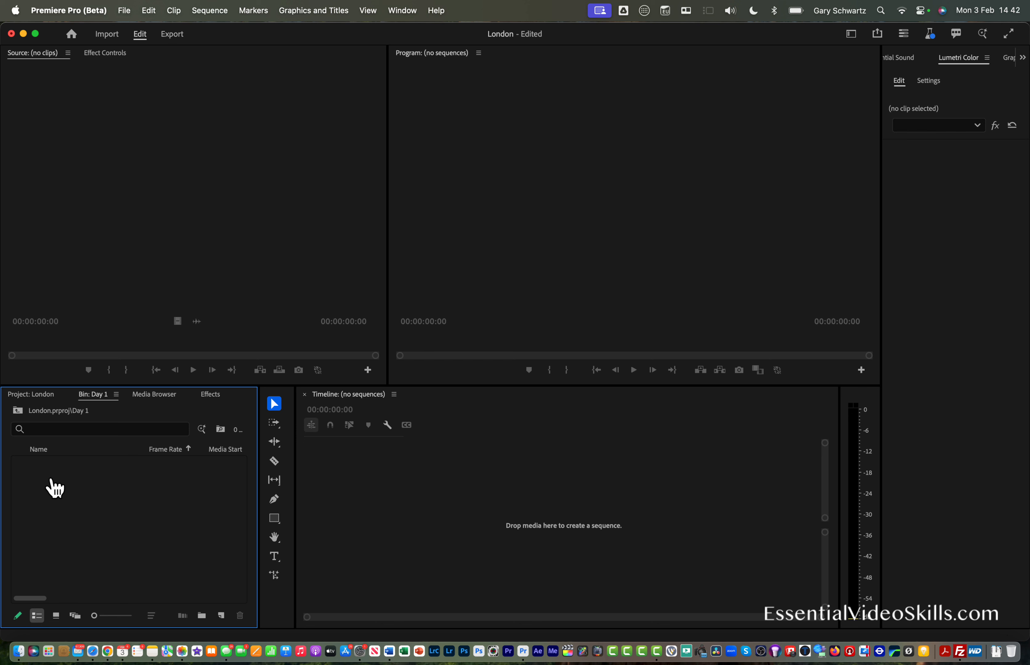
{"action": "key", "text": "super+Tab"}
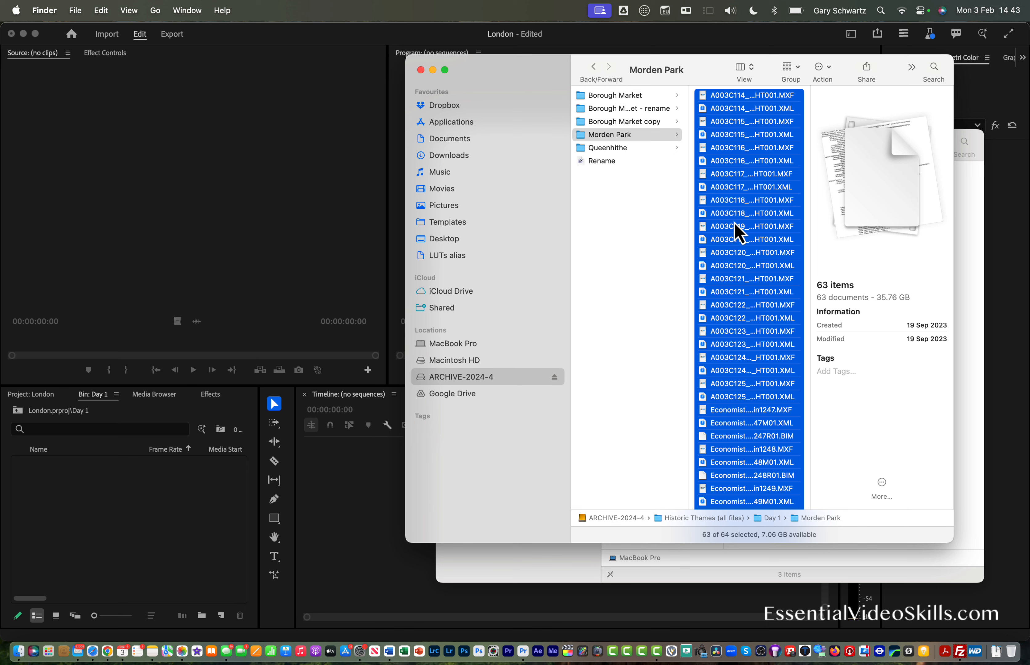
{"action": "left_click_drag", "start_coordinate": [733, 222], "coordinate": [175, 522]}
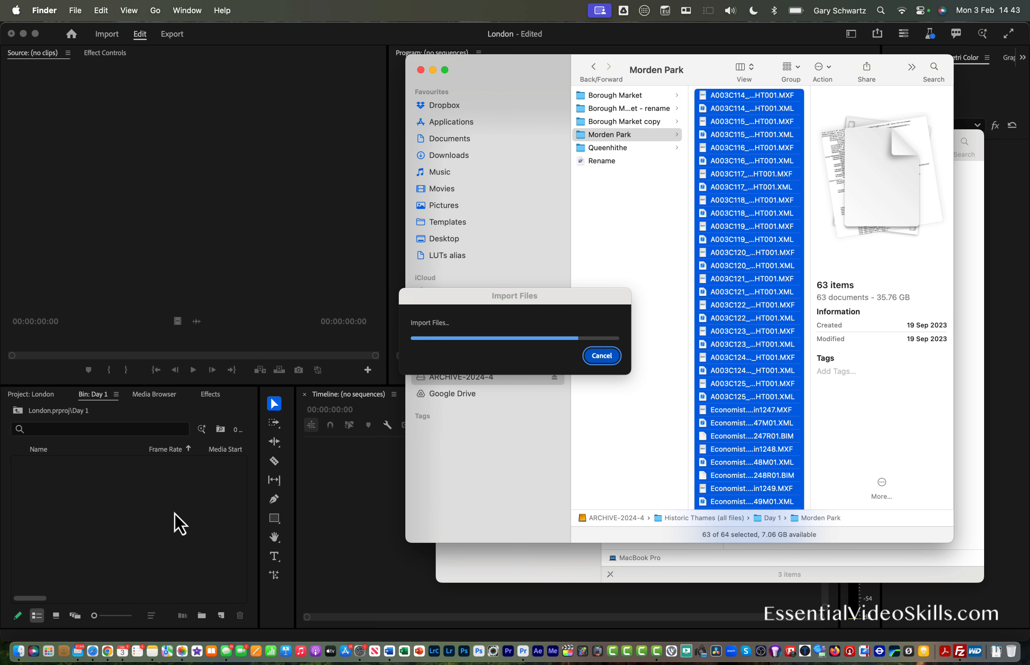
{"action": "left_click", "coordinate": [649, 411]}
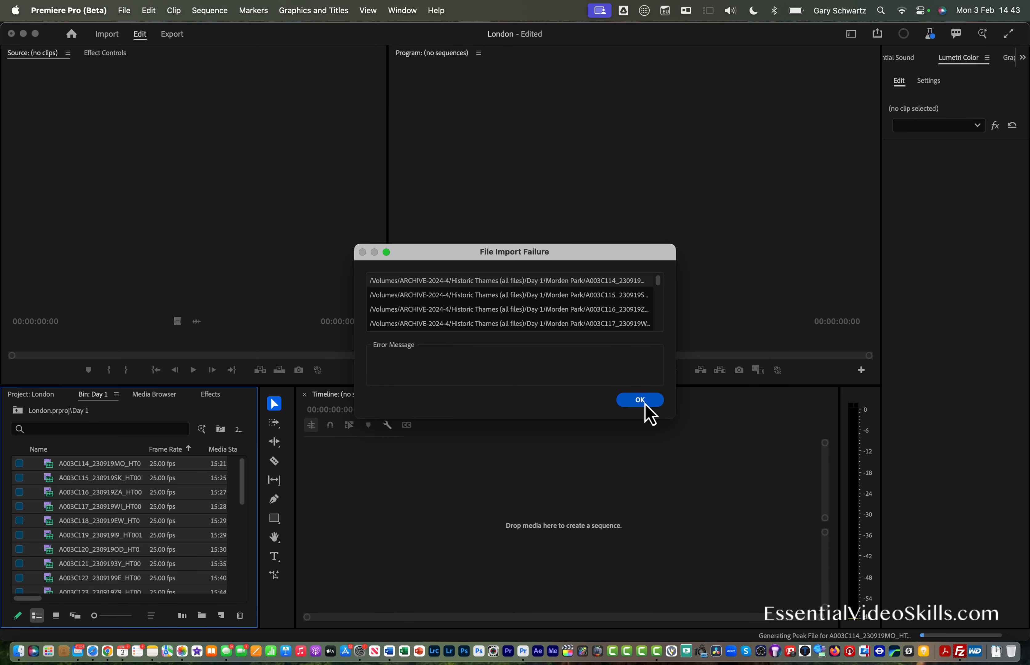
{"action": "left_click", "coordinate": [642, 402]}
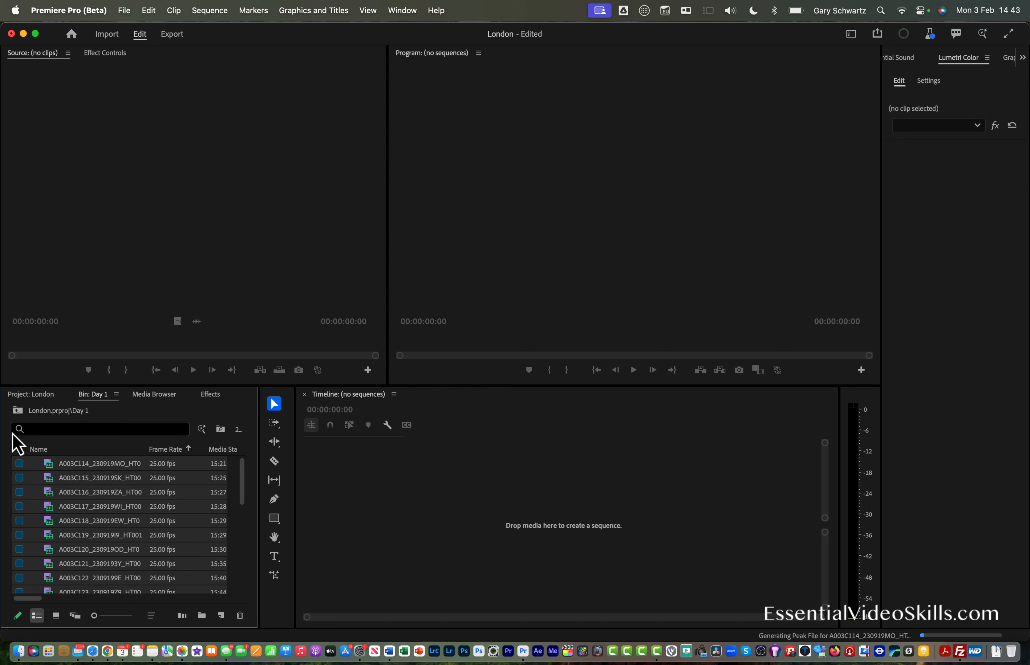
Return to the project's root level and check the progress of the Media Intelligence Analysis
{"action": "left_click", "coordinate": [18, 410]}
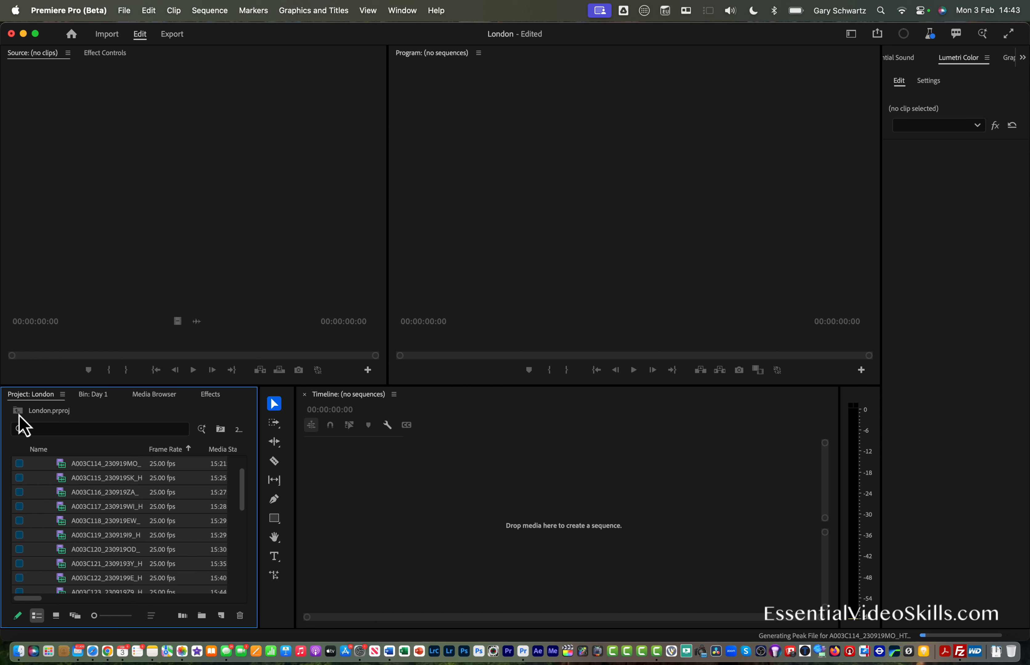
{"action": "left_click", "coordinate": [402, 13]}
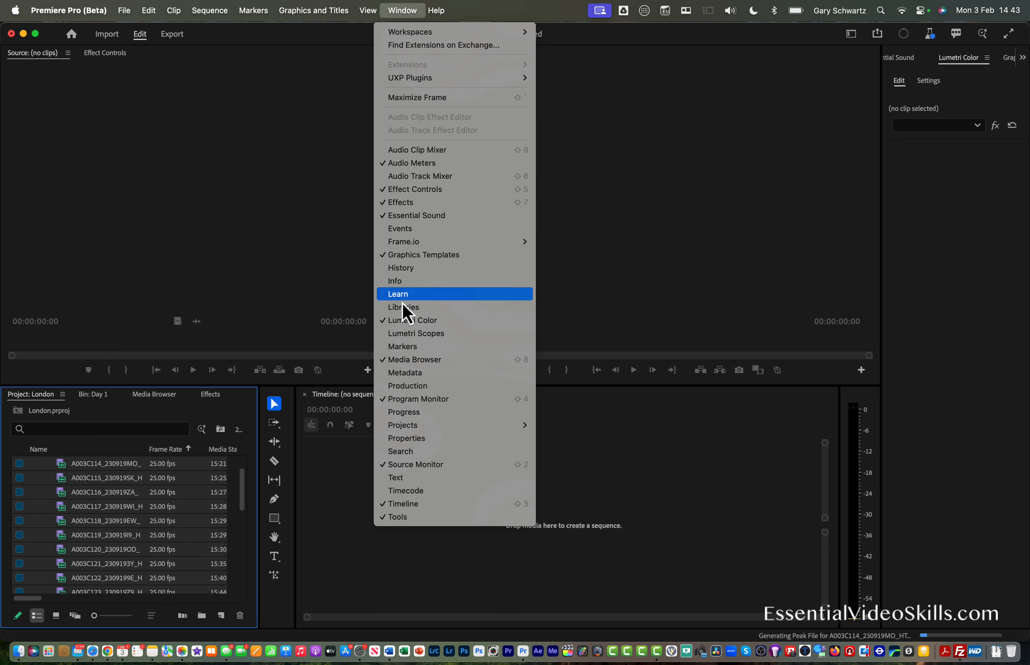
{"action": "left_click", "coordinate": [394, 413]}
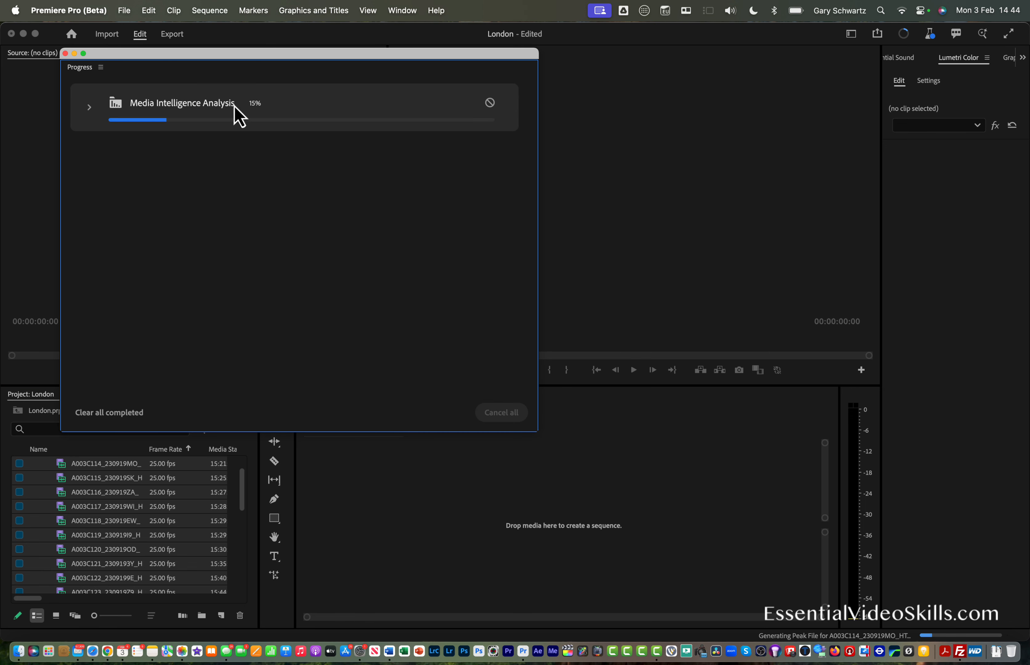
{"action": "left_click", "coordinate": [65, 53]}
Collapse the Day 1 bin in the project list and open the Day 10 bin
{"action": "left_click", "coordinate": [18, 417]}
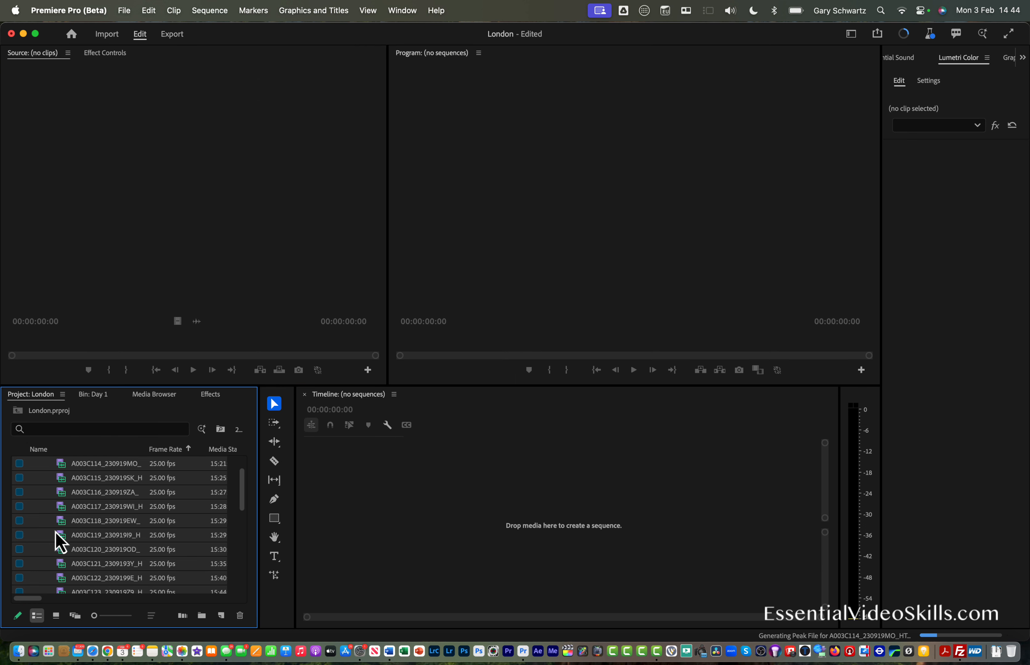
{"action": "left_click", "coordinate": [34, 478]}
{"action": "double_click", "coordinate": [53, 466]}
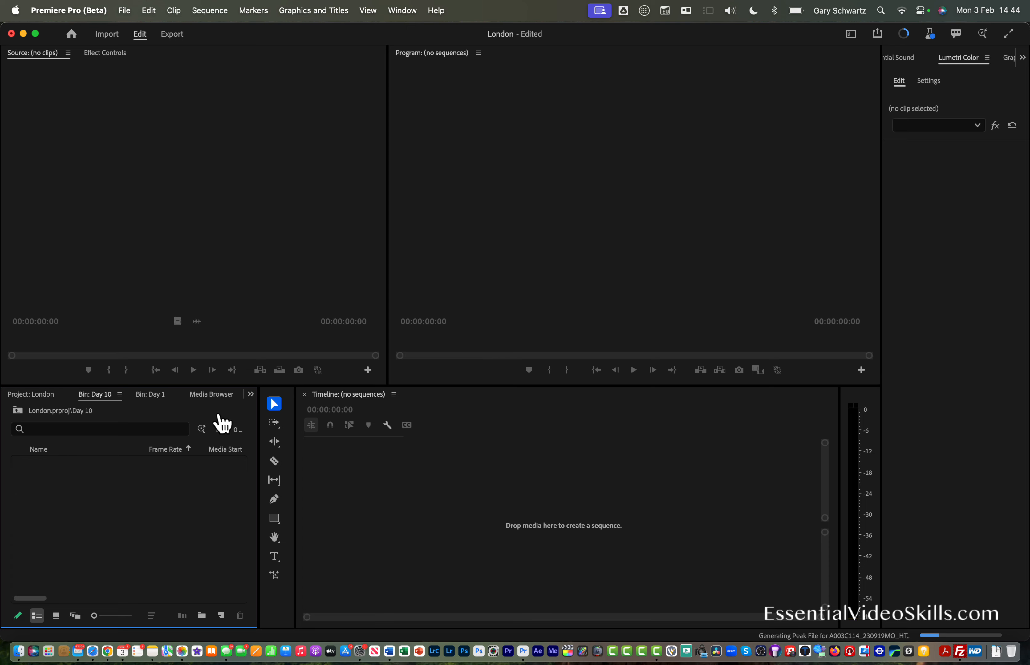
Import all files from Finder's Day 10 folder into the Day 10 bin, leaving out the Proxies and THAMES 9-9 folders
{"action": "key", "text": "super+Tab"}
{"action": "scroll", "coordinate": [625, 207], "scroll_direction": "left", "scroll_amount": 5}
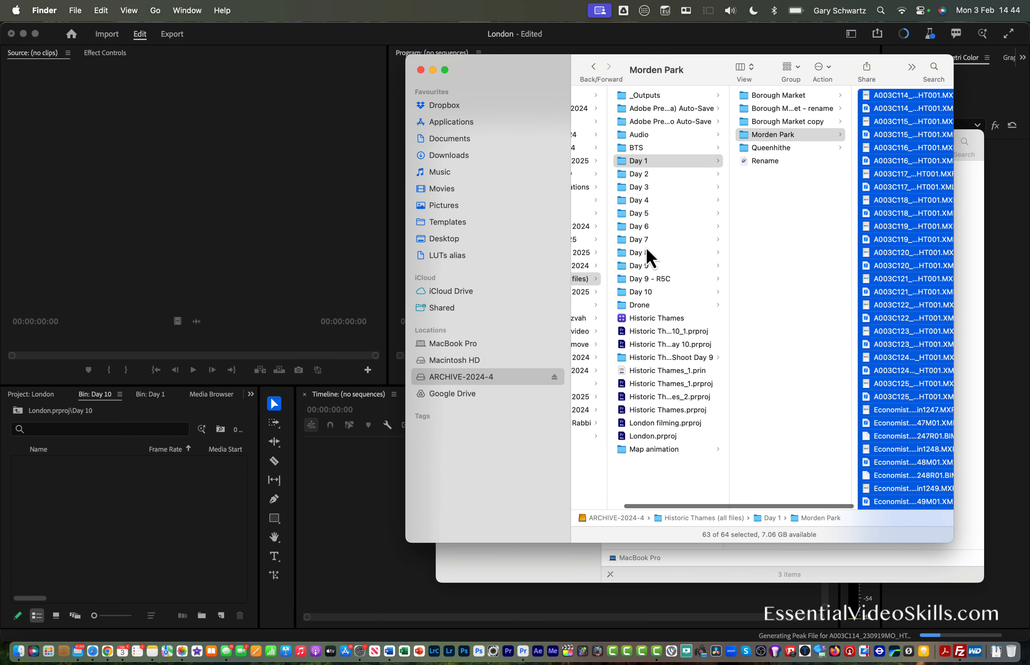
{"action": "left_click", "coordinate": [646, 292]}
{"action": "left_click", "coordinate": [767, 149]}
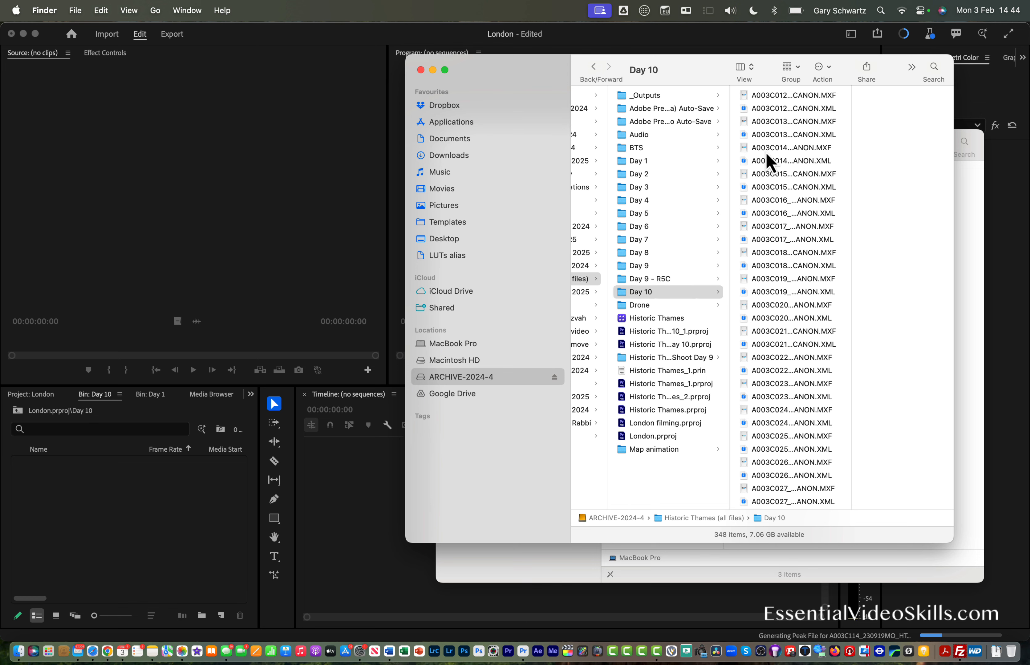
{"action": "left_click", "coordinate": [753, 99]}
{"action": "key", "text": "super+a"}
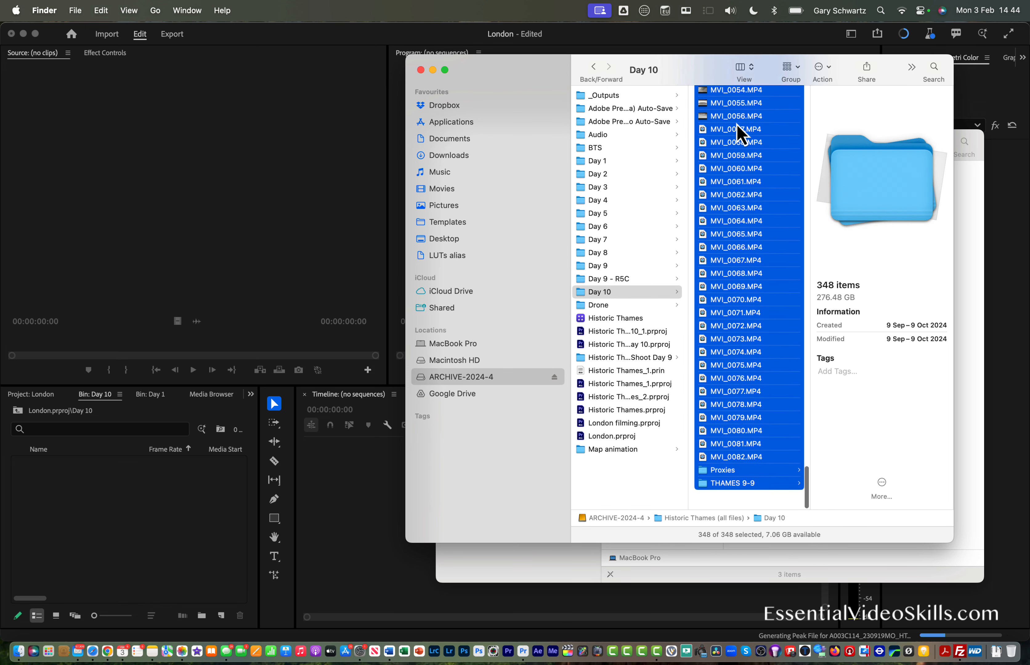
{"action": "left_click", "coordinate": [730, 484], "text": "super"}
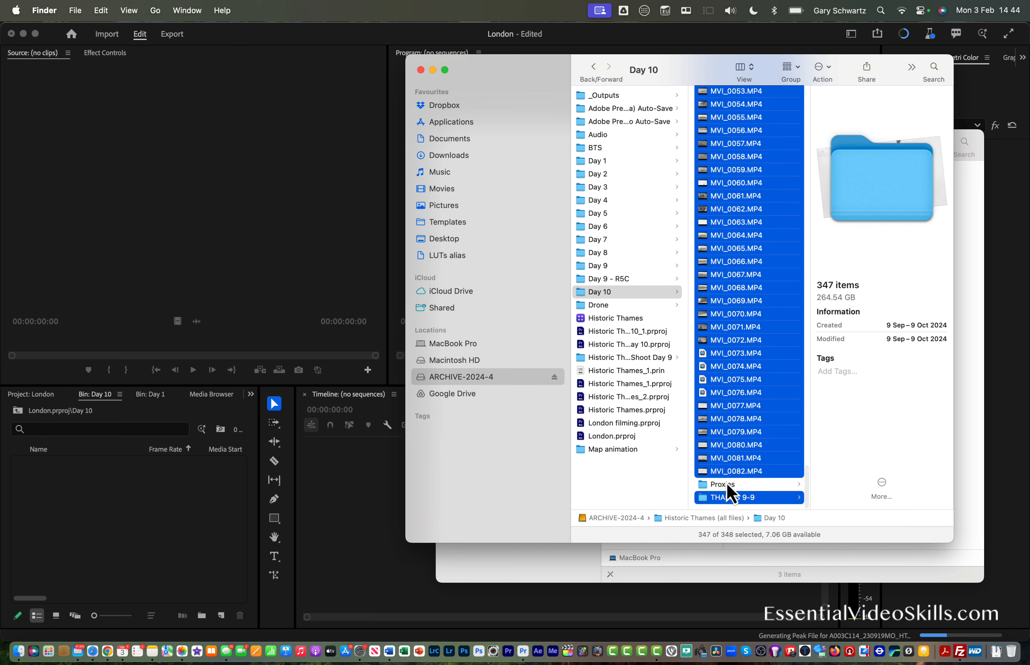
{"action": "left_click", "coordinate": [729, 498], "text": "super"}
{"action": "left_click_drag", "start_coordinate": [740, 419], "coordinate": [148, 546]}
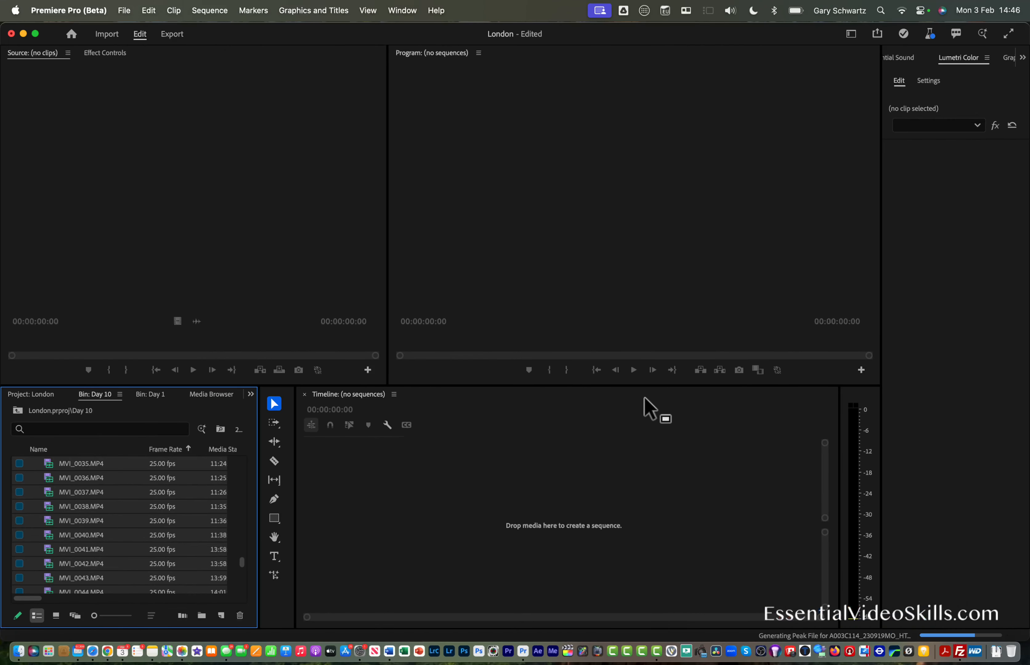
Check the Media Intelligence Analysis progress and review its expanded list of individual clips
{"action": "left_click", "coordinate": [409, 13]}
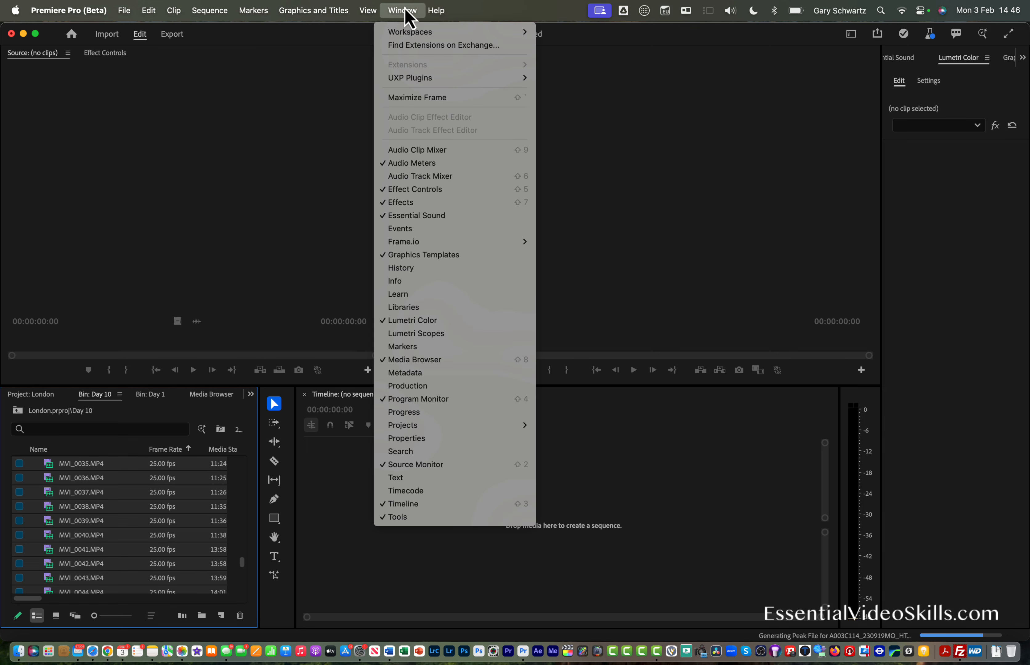
{"action": "left_click", "coordinate": [432, 413]}
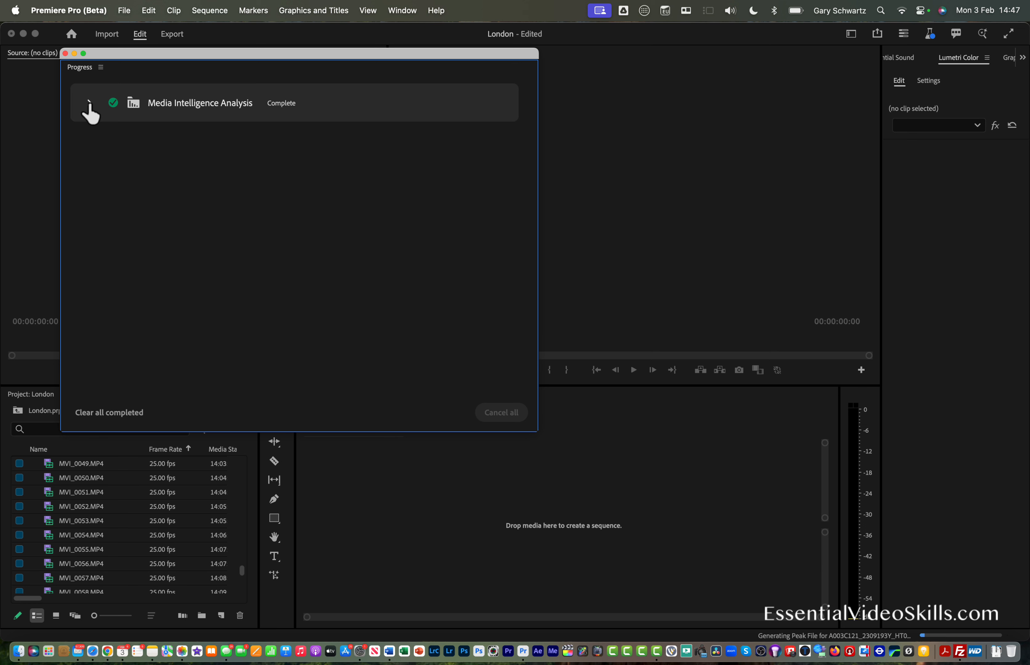
{"action": "left_click", "coordinate": [89, 104]}
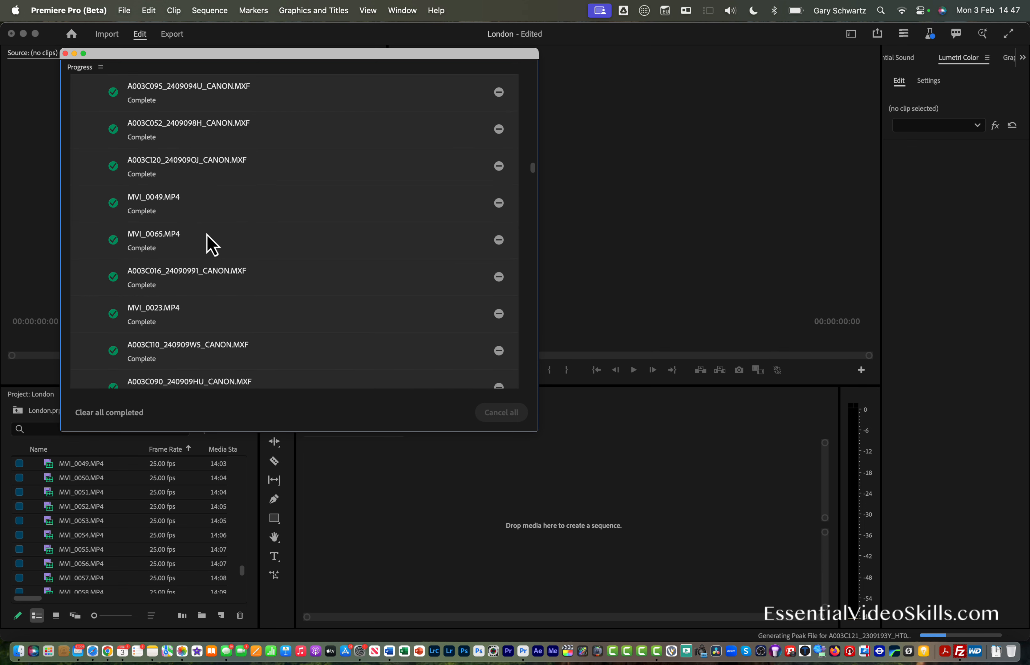
{"action": "left_click", "coordinate": [65, 54]}
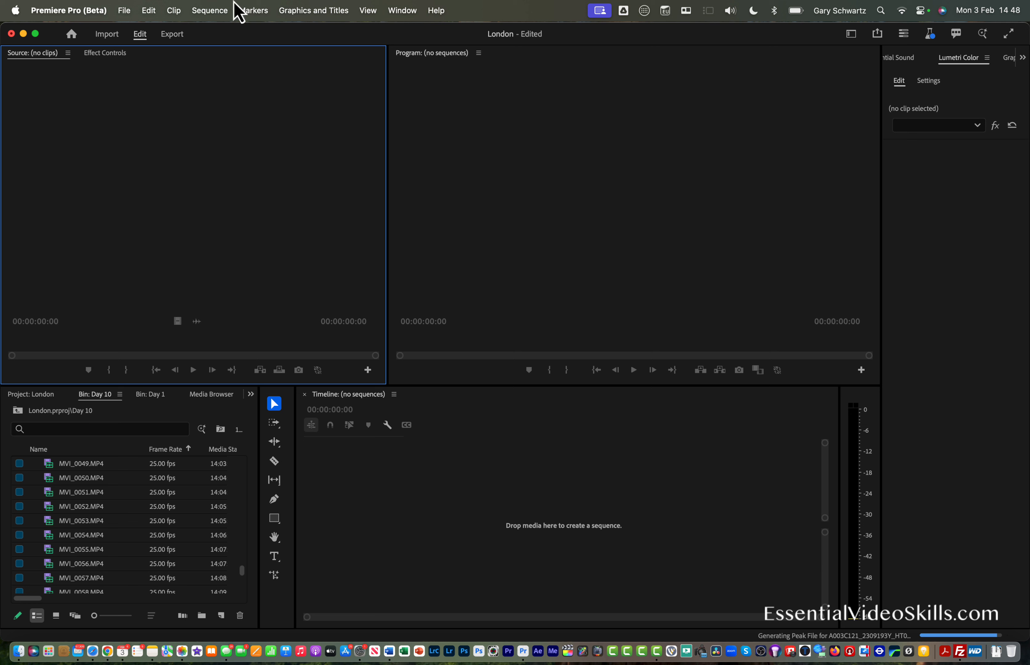
Open the project-wide media search, search everything for "boat" and look through the matching clips
{"action": "left_click", "coordinate": [402, 10]}
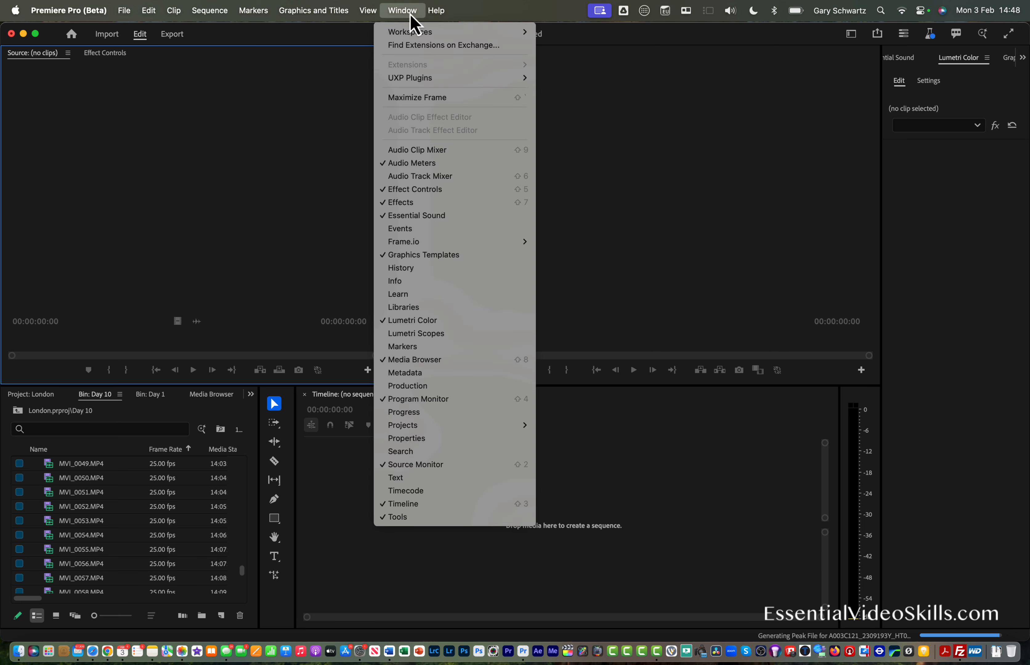
{"action": "left_click", "coordinate": [407, 455]}
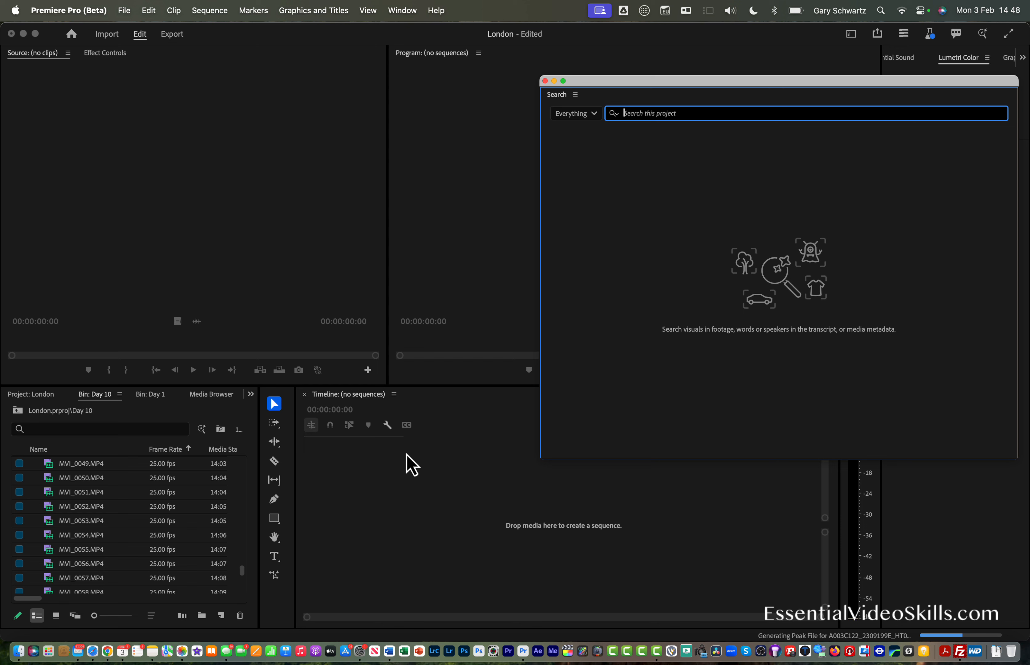
{"action": "type", "text": "boat"}
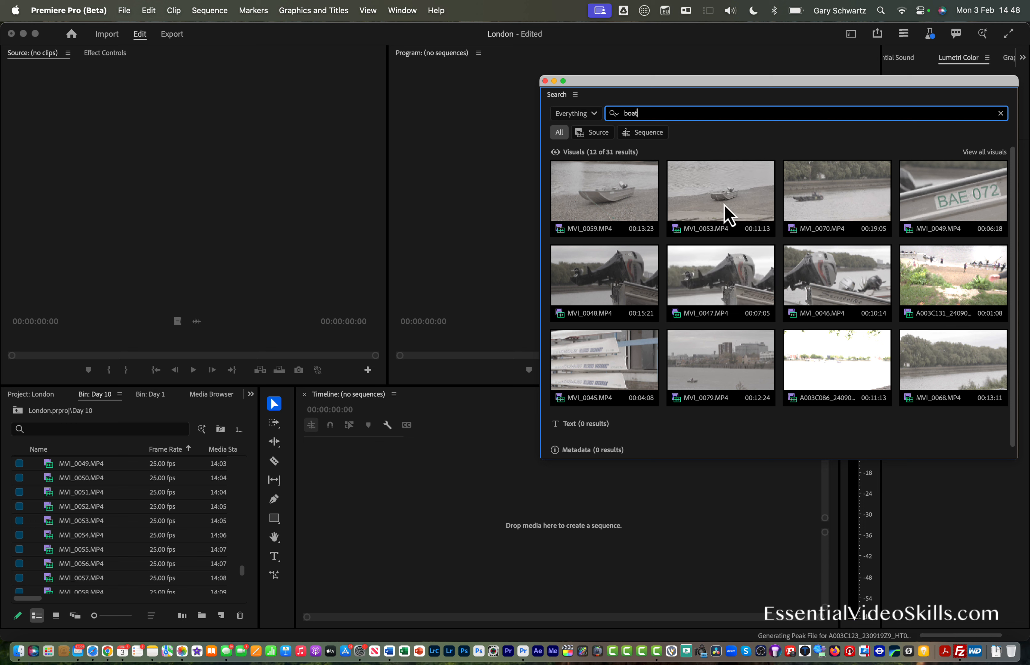
{"action": "scroll", "coordinate": [712, 208], "scroll_direction": "down", "scroll_amount": 1}
{"action": "scroll", "coordinate": [712, 209], "scroll_direction": "down", "scroll_amount": 1}
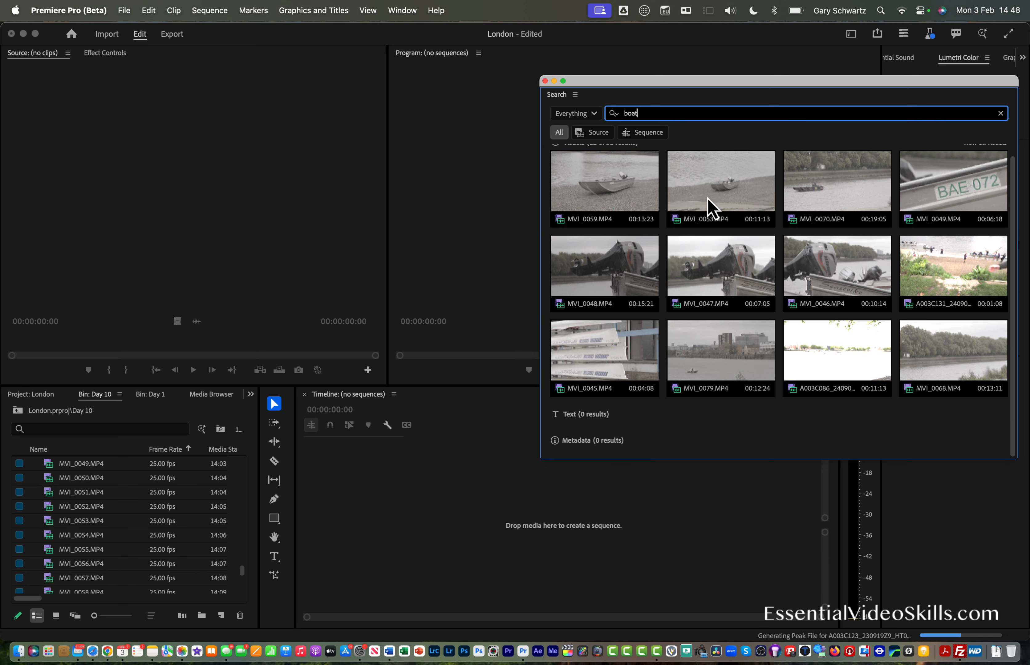
{"action": "scroll", "coordinate": [707, 360], "scroll_direction": "up", "scroll_amount": 2}
{"action": "scroll", "coordinate": [707, 360], "scroll_direction": "down", "scroll_amount": 2}
Refine the search to "boat on water" and review the visual matches
{"action": "type", "text": "o"}
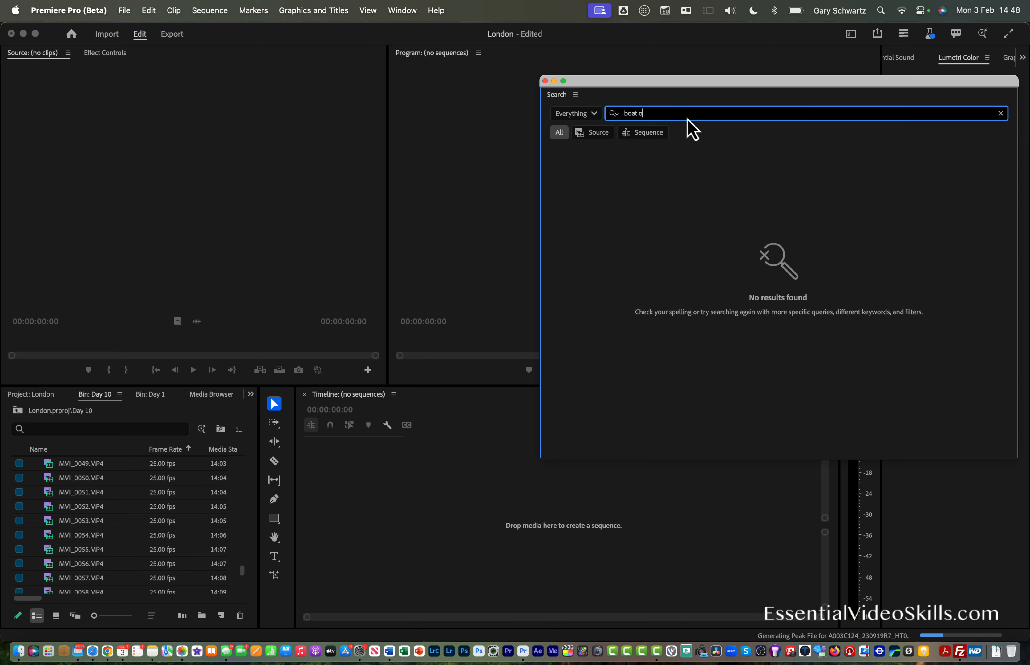
{"action": "type", "text": "n water"}
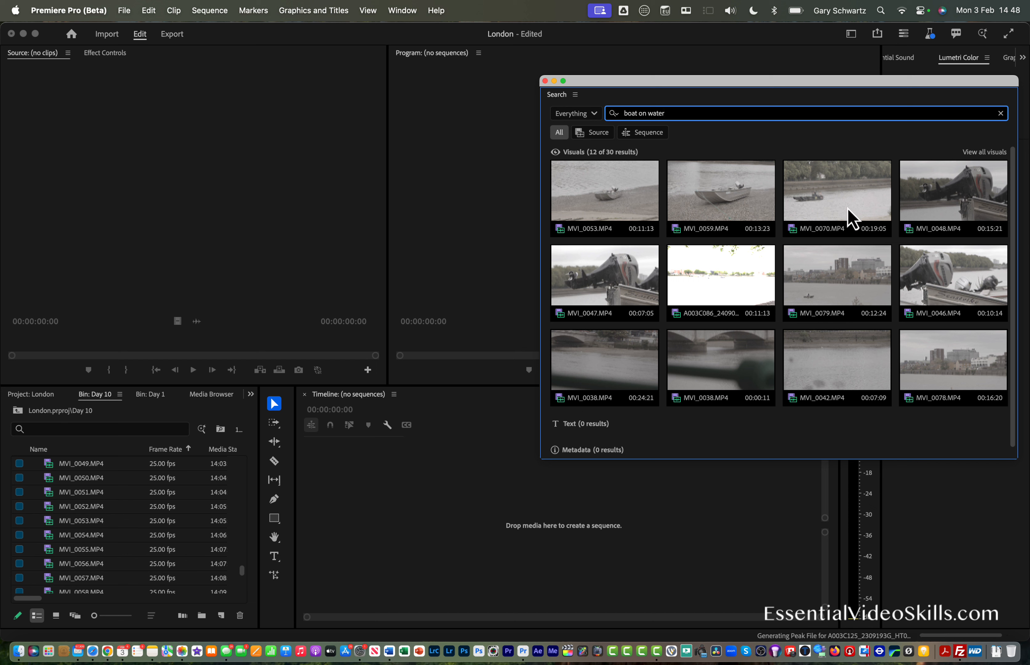
{"action": "scroll", "coordinate": [795, 284], "scroll_direction": "down", "scroll_amount": 1}
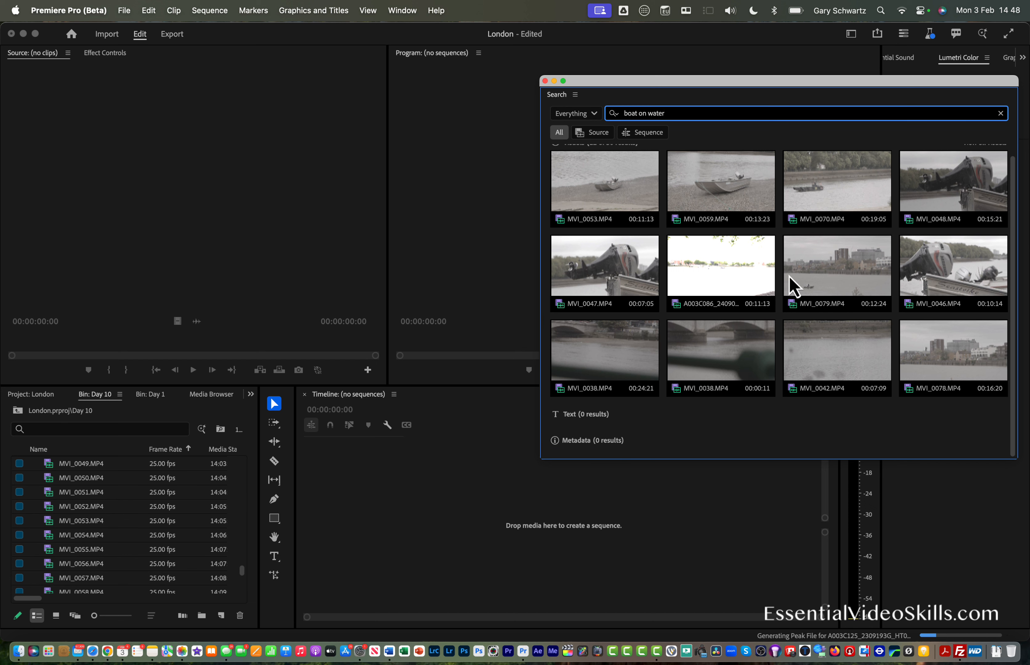
{"action": "scroll", "coordinate": [788, 277], "scroll_direction": "down", "scroll_amount": 1}
{"action": "scroll", "coordinate": [788, 314], "scroll_direction": "up", "scroll_amount": 1}
Select the MVI_0053.MP4 result and look over the Visuals, Text and Metadata sections of the results
{"action": "left_click", "coordinate": [611, 199]}
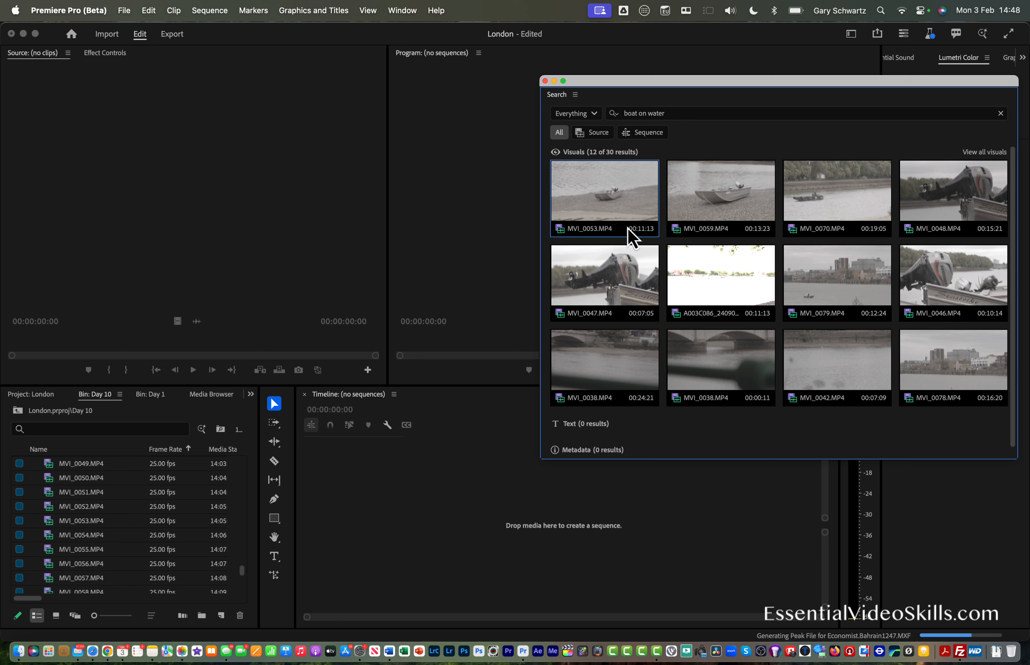
{"action": "scroll", "coordinate": [628, 238], "scroll_direction": "down", "scroll_amount": 2}
{"action": "scroll", "coordinate": [628, 237], "scroll_direction": "up", "scroll_amount": 2}
{"action": "scroll", "coordinate": [628, 238], "scroll_direction": "down", "scroll_amount": 2}
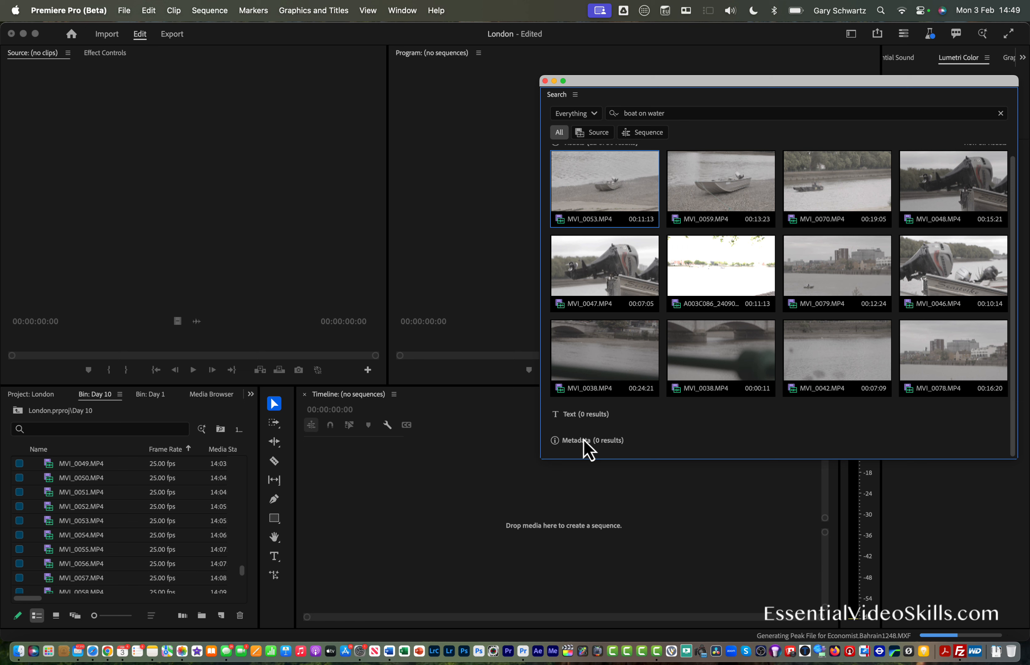
{"action": "scroll", "coordinate": [588, 450], "scroll_direction": "up", "scroll_amount": 1}
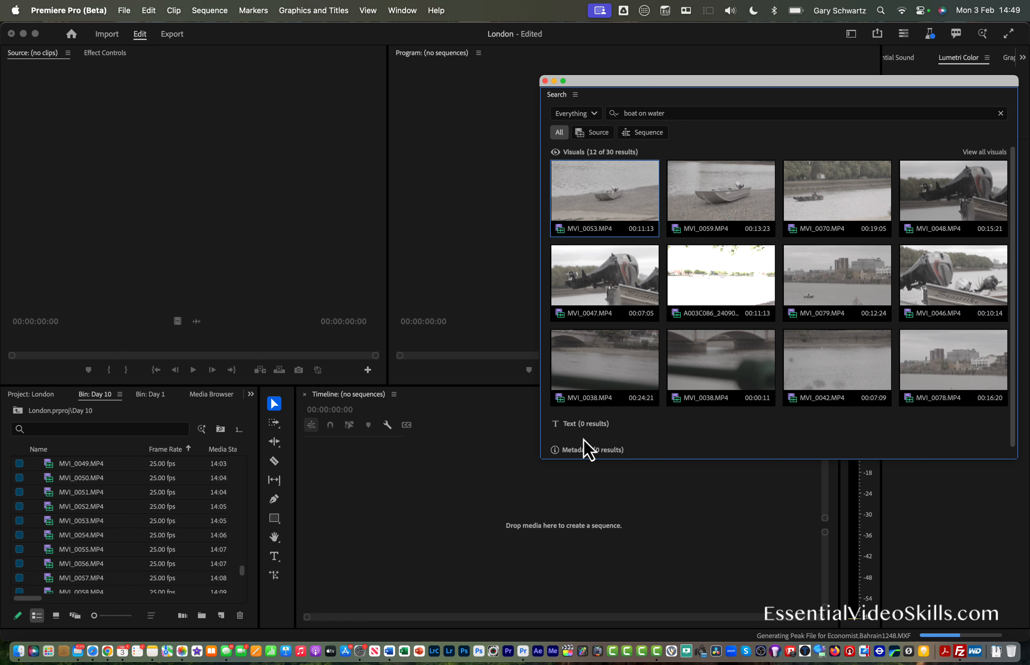
Reveal the MVI_0053.MP4 search result in its project bin, then return to the search results
{"action": "right_click", "coordinate": [606, 200]}
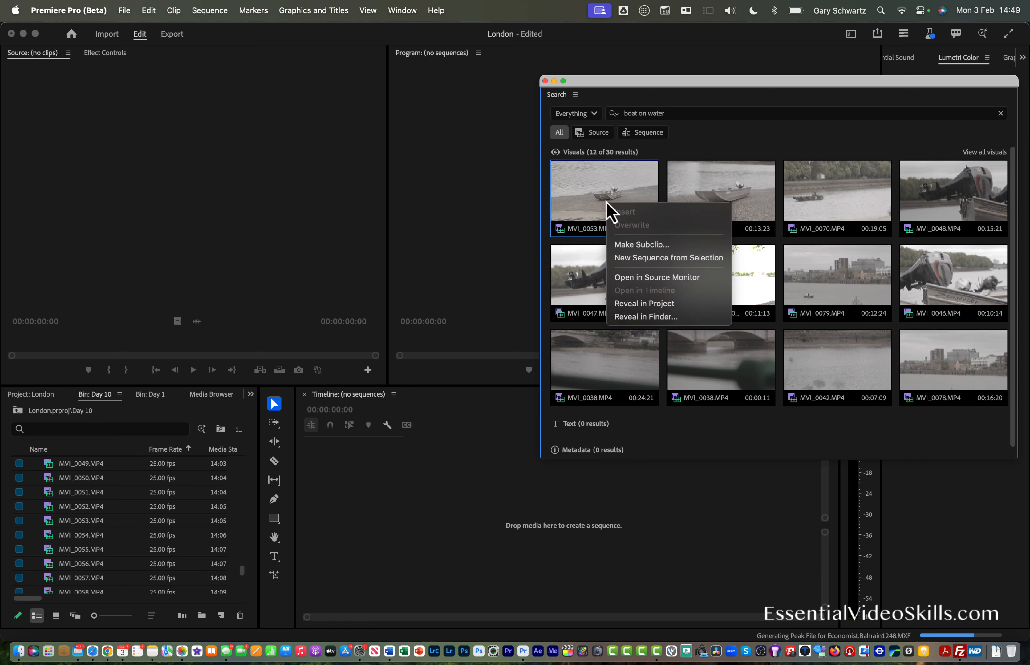
{"action": "left_click", "coordinate": [629, 306]}
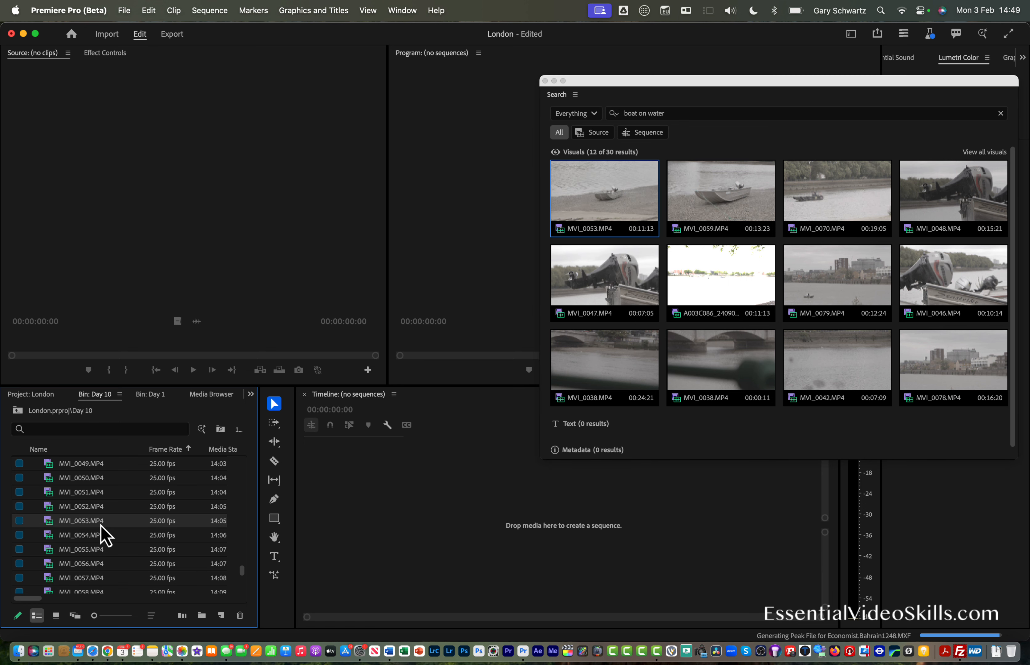
{"action": "left_click", "coordinate": [597, 217]}
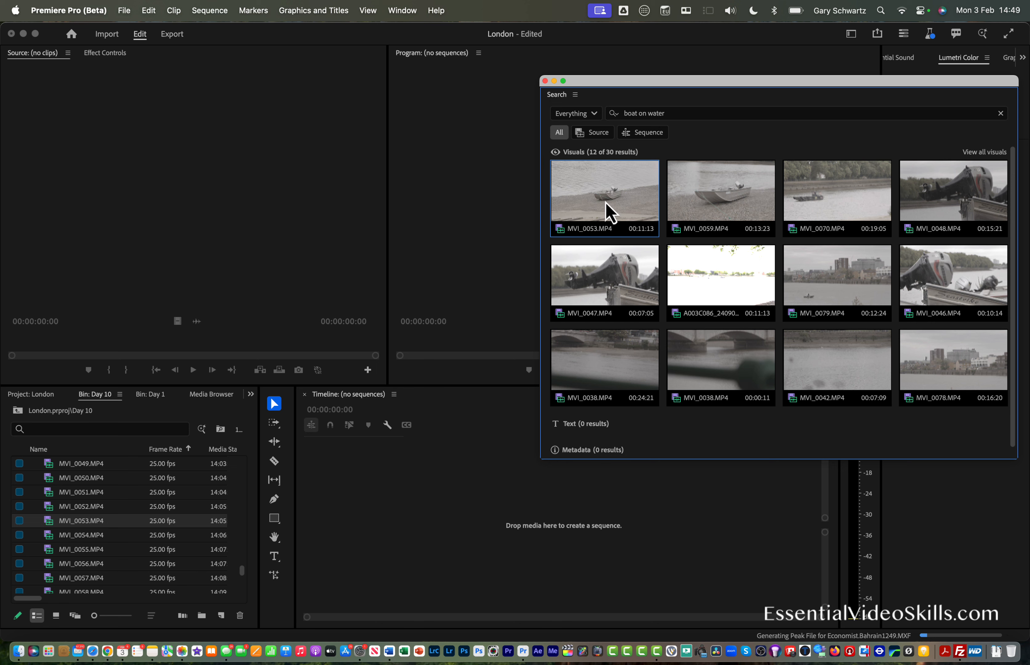
Create a sequence by placing the MVI_0053.MP4 result in the empty timeline and move the playhead to 00:00:03:07
{"action": "left_click_drag", "start_coordinate": [605, 200], "coordinate": [413, 503]}
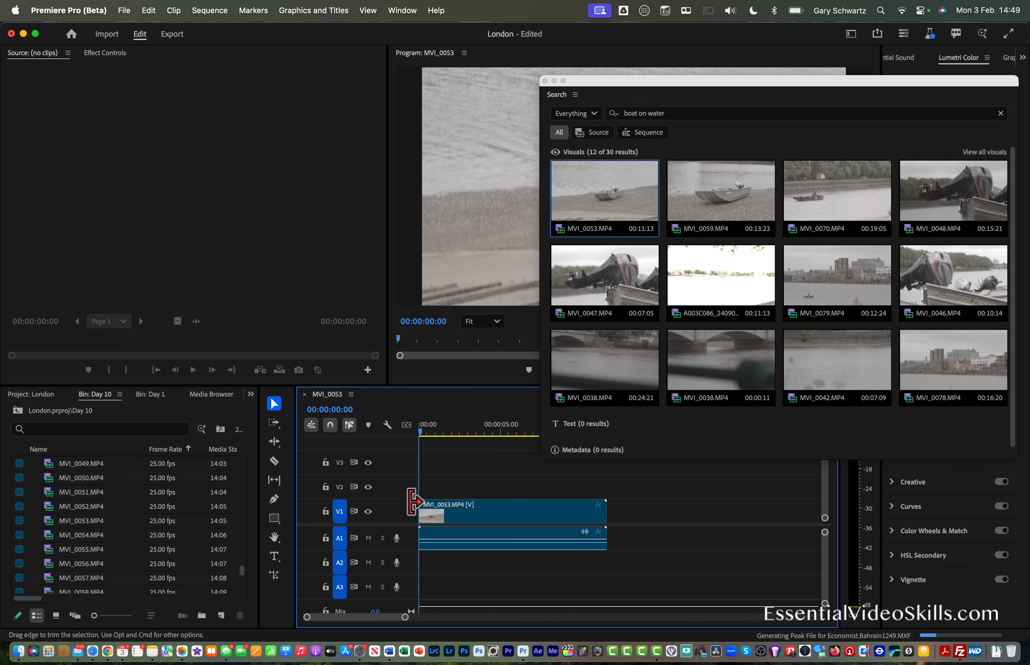
{"action": "left_click_drag", "start_coordinate": [449, 432], "coordinate": [472, 434]}
{"action": "left_click_drag", "start_coordinate": [660, 92], "coordinate": [591, 109]}
Replace the current query with "heron" to search the whole project for matching clips
{"action": "left_click", "coordinate": [602, 132]}
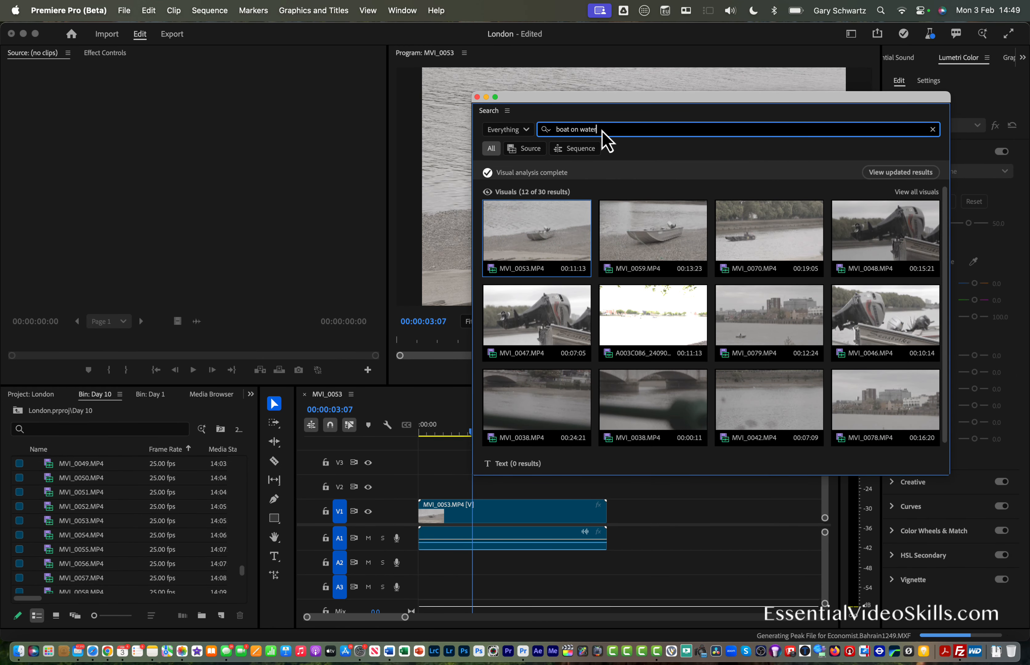
{"action": "left_click_drag", "start_coordinate": [602, 131], "coordinate": [547, 131]}
{"action": "key", "text": "BackSpace"}
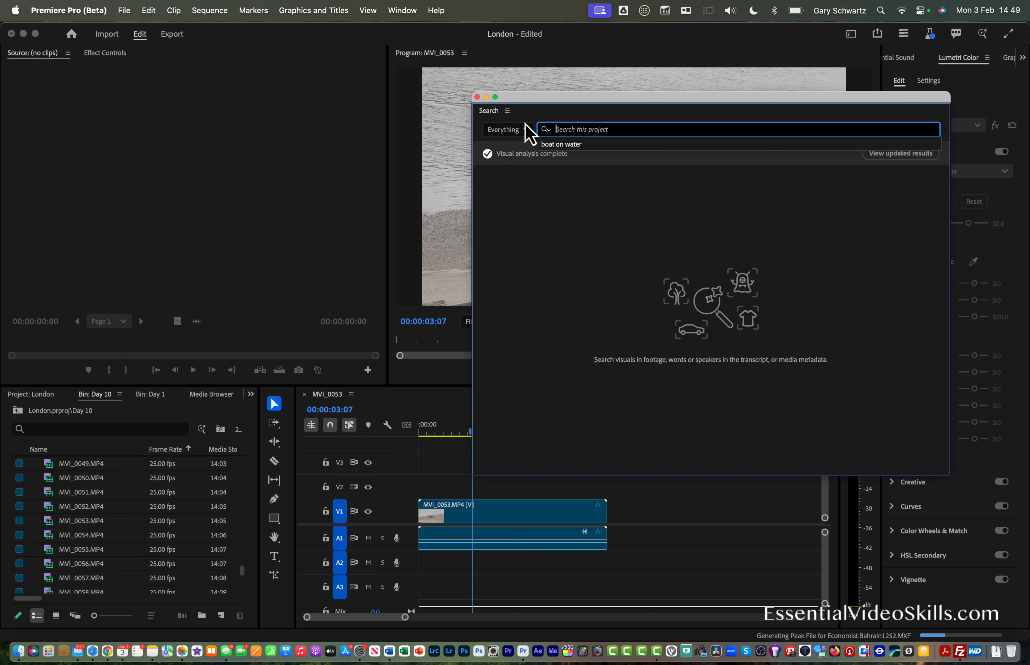
{"action": "left_click", "coordinate": [525, 123]}
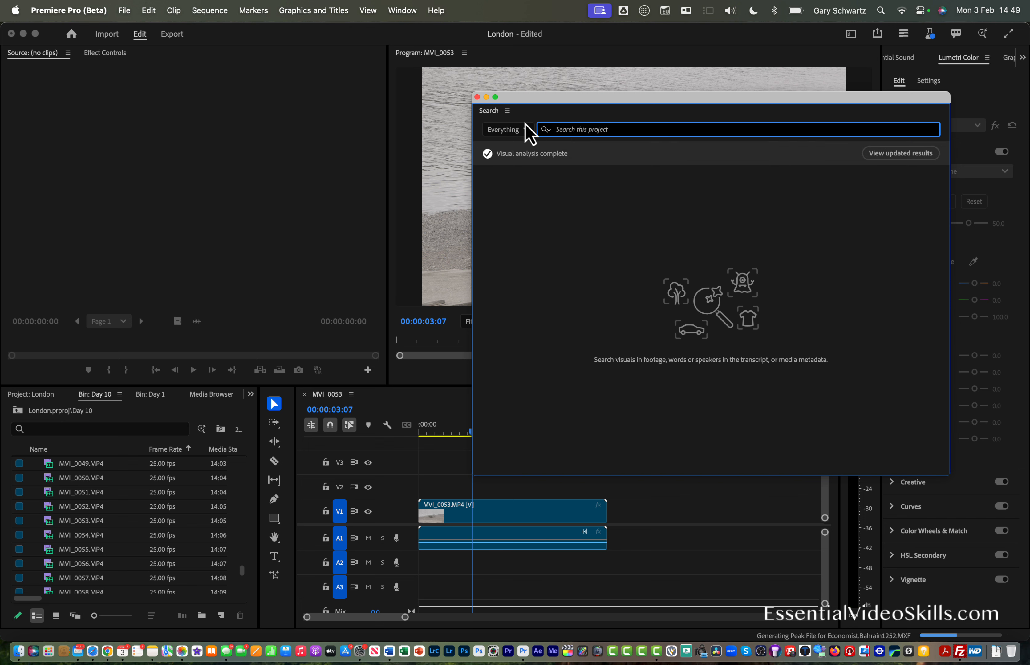
{"action": "type", "text": "heron"}
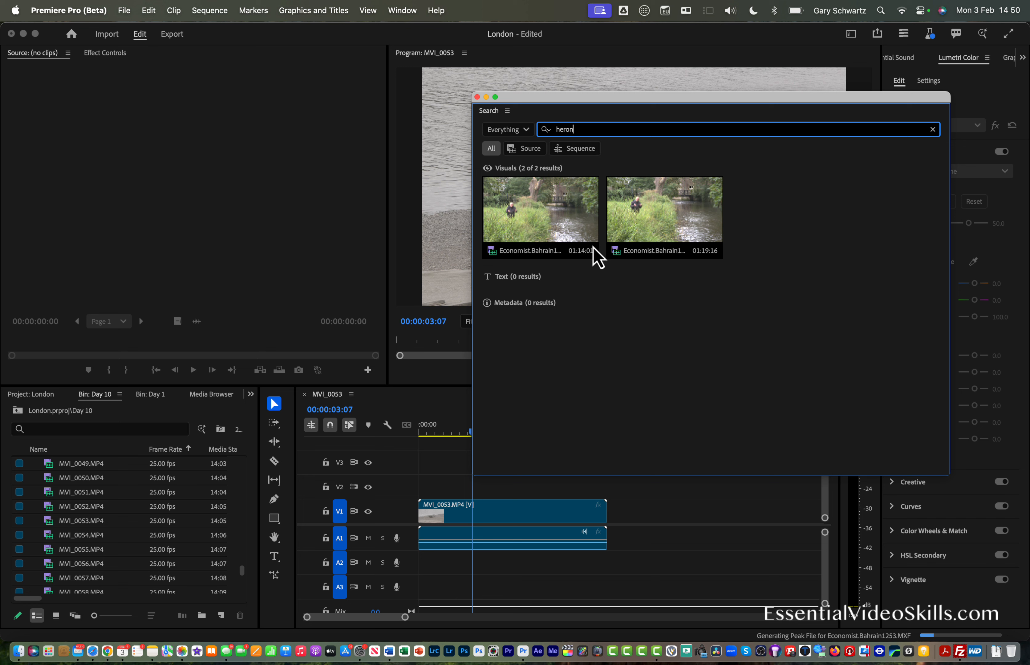
Search the project for "bird" and look through the visual matches
{"action": "left_click_drag", "start_coordinate": [584, 126], "coordinate": [504, 129]}
{"action": "type", "text": "bird"}
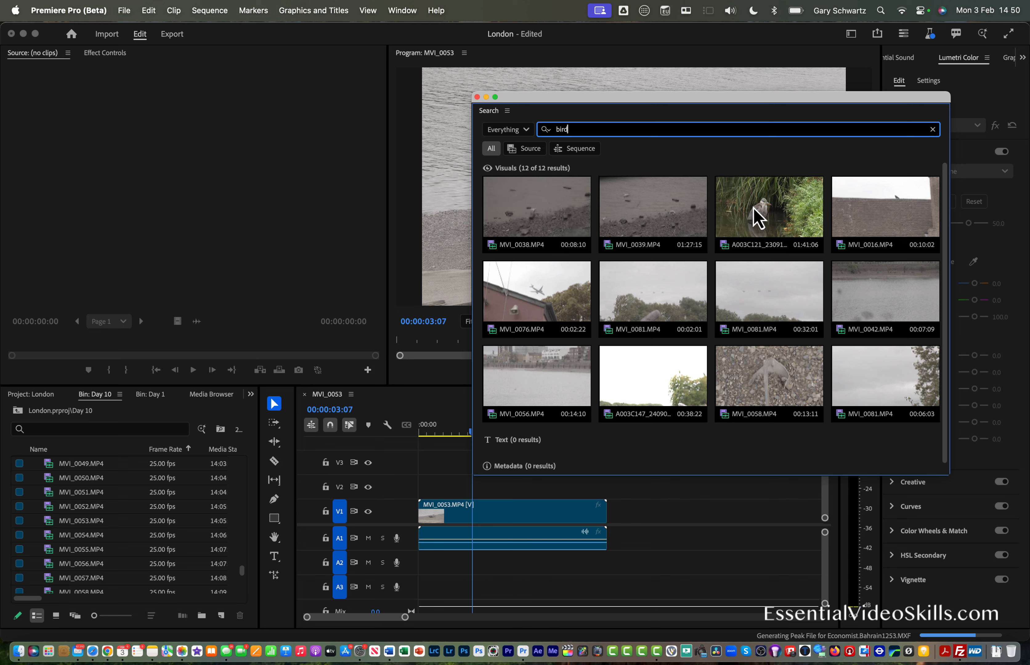
{"action": "scroll", "coordinate": [752, 339], "scroll_direction": "down", "scroll_amount": 1}
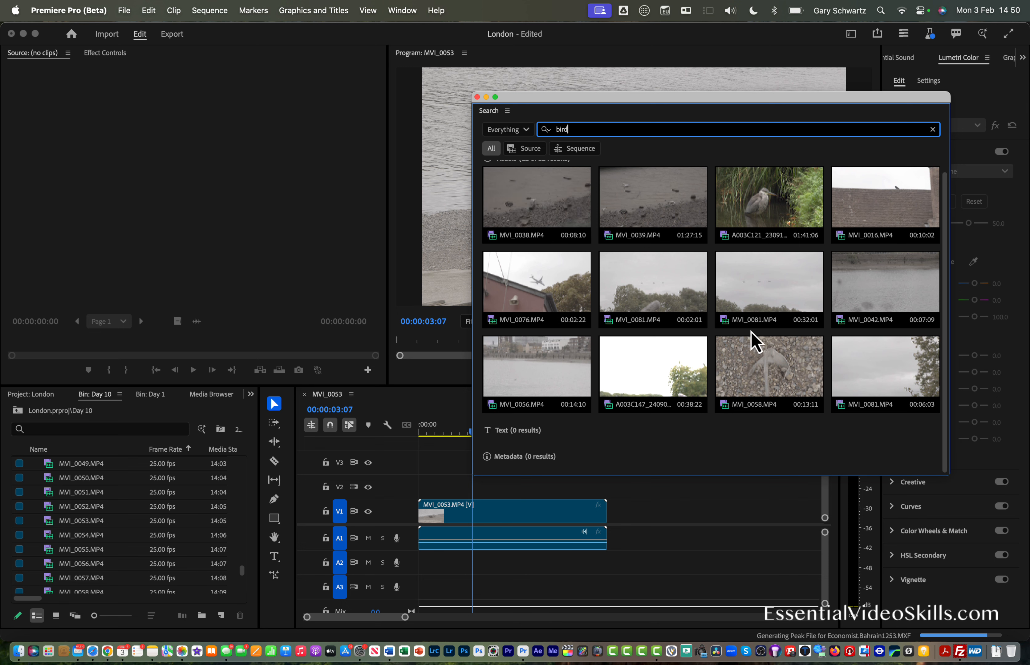
{"action": "scroll", "coordinate": [752, 325], "scroll_direction": "up", "scroll_amount": 1}
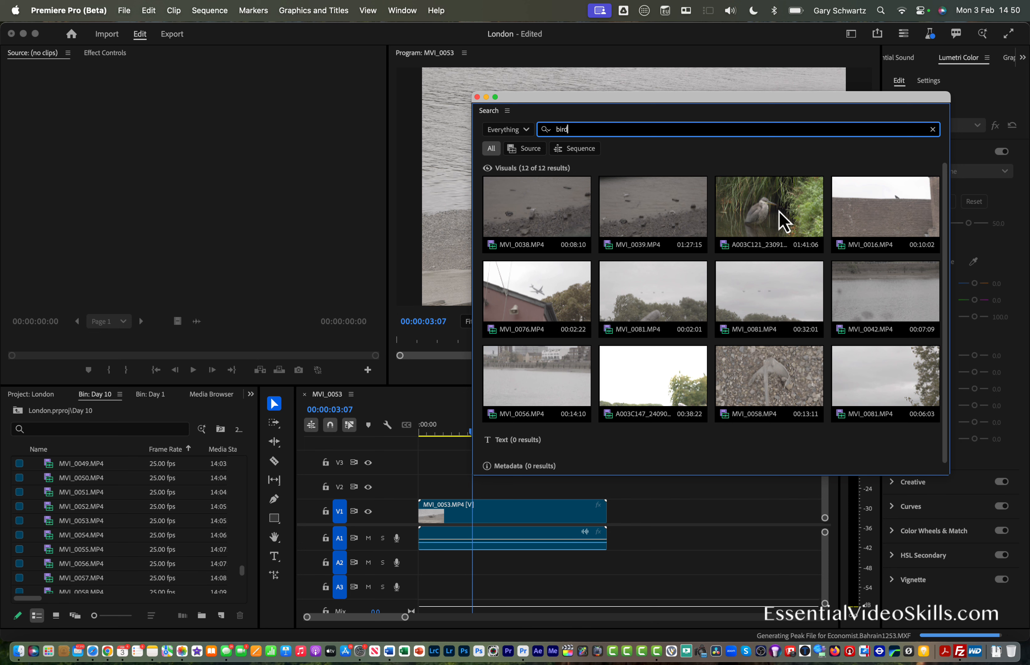
Add the heron clip A003C121_2309193Y_HT001.MXF directly after MVI_0053.MP4 on V1 and preview its footage in the sequence
{"action": "left_click_drag", "start_coordinate": [778, 211], "coordinate": [620, 535]}
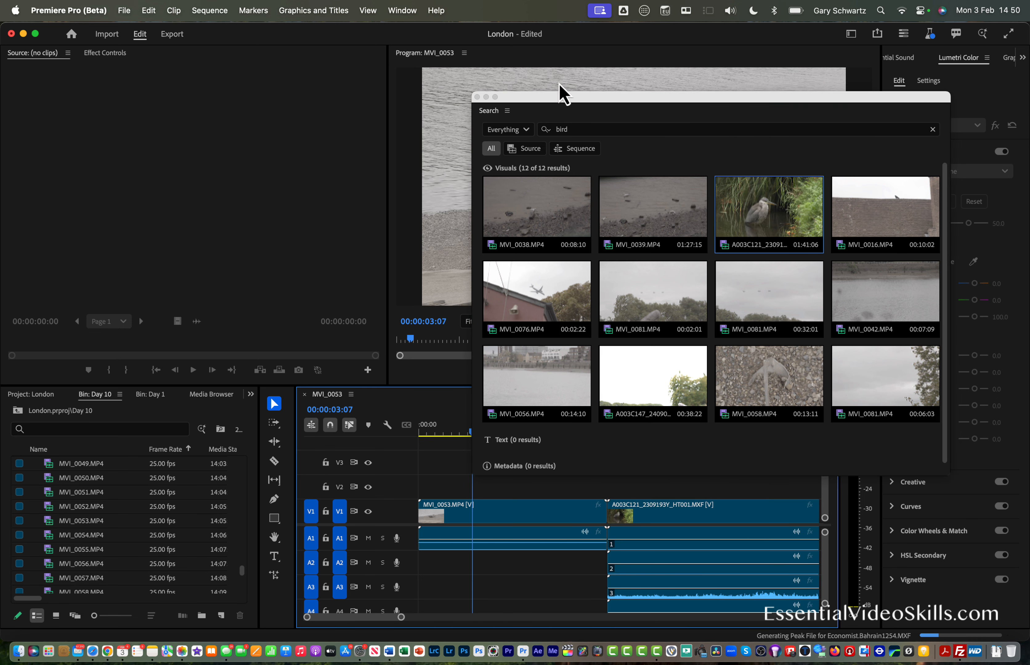
{"action": "left_click_drag", "start_coordinate": [560, 95], "coordinate": [207, 92]}
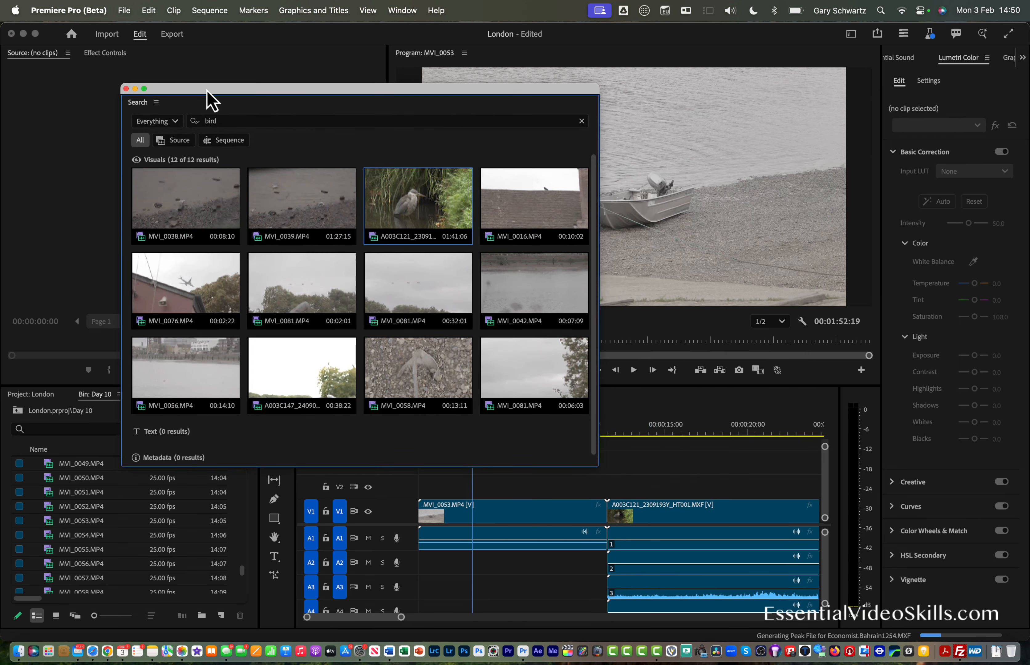
{"action": "left_click", "coordinate": [691, 433]}
{"action": "left_click_drag", "start_coordinate": [481, 91], "coordinate": [606, 56]}
Search the project for "bridge", look through the visual matches and select the MVI_0038.MP4 result at 00:23:07
{"action": "double_click", "coordinate": [342, 88]}
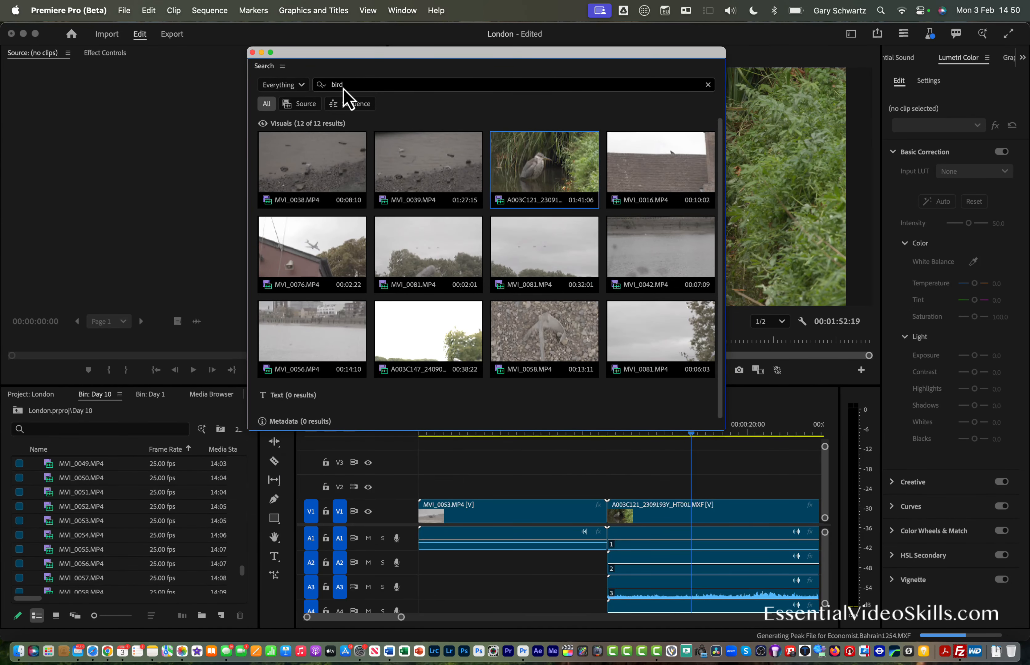
{"action": "type", "text": "bridge"}
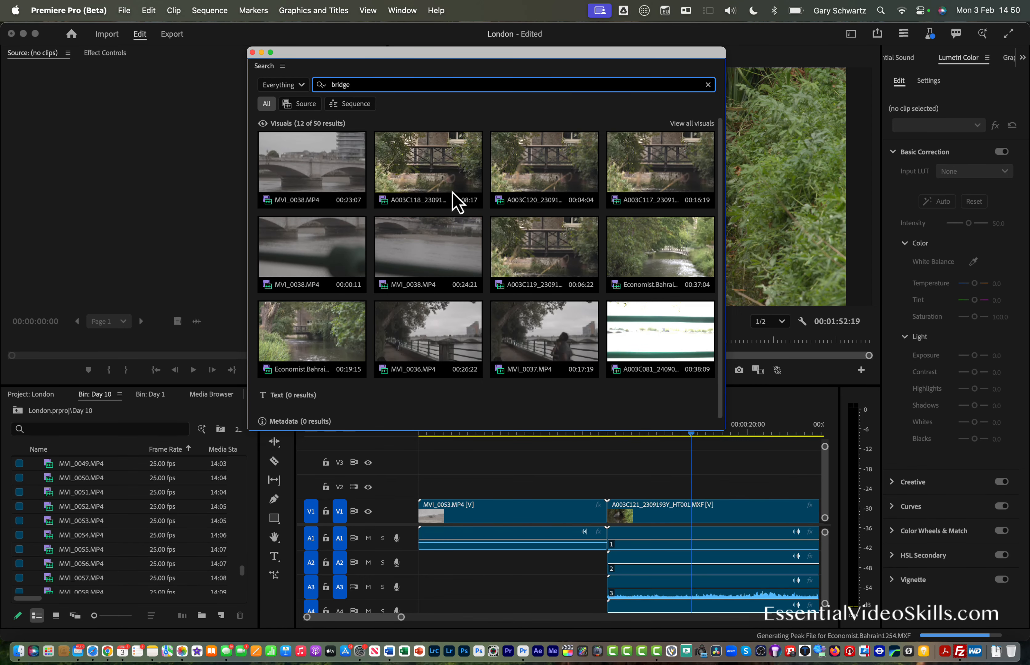
{"action": "scroll", "coordinate": [453, 192], "scroll_direction": "down", "scroll_amount": 1}
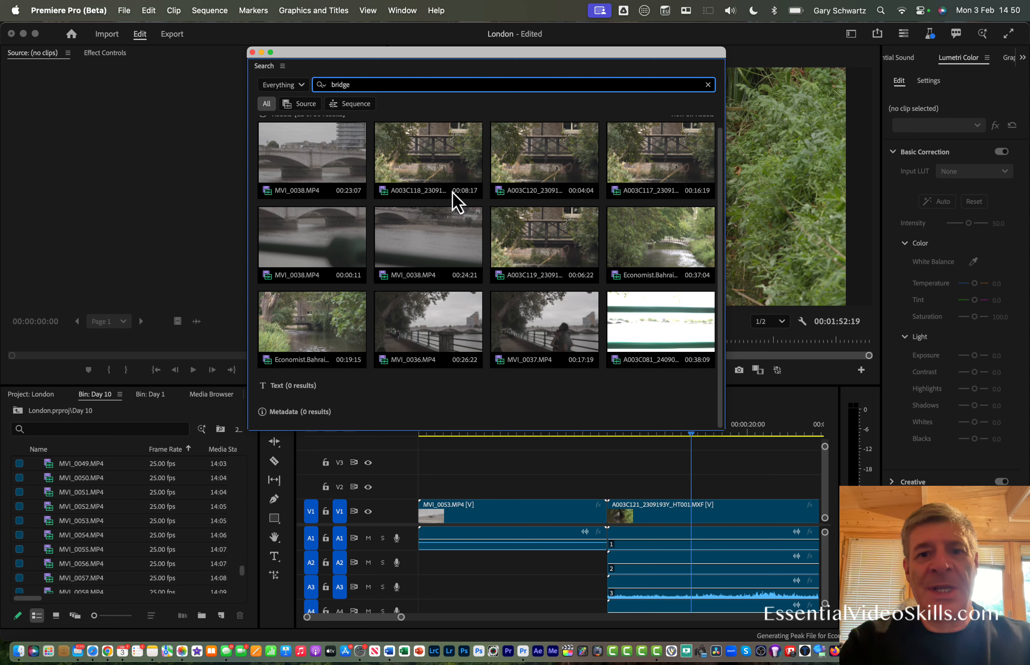
{"action": "left_click", "coordinate": [543, 166]}
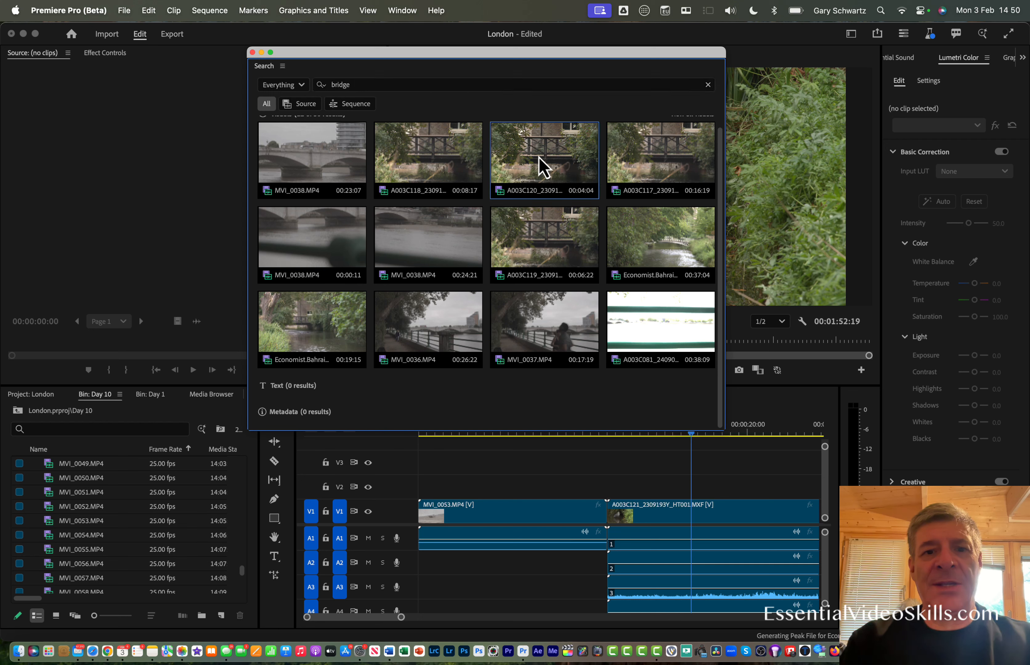
{"action": "left_click", "coordinate": [339, 160]}
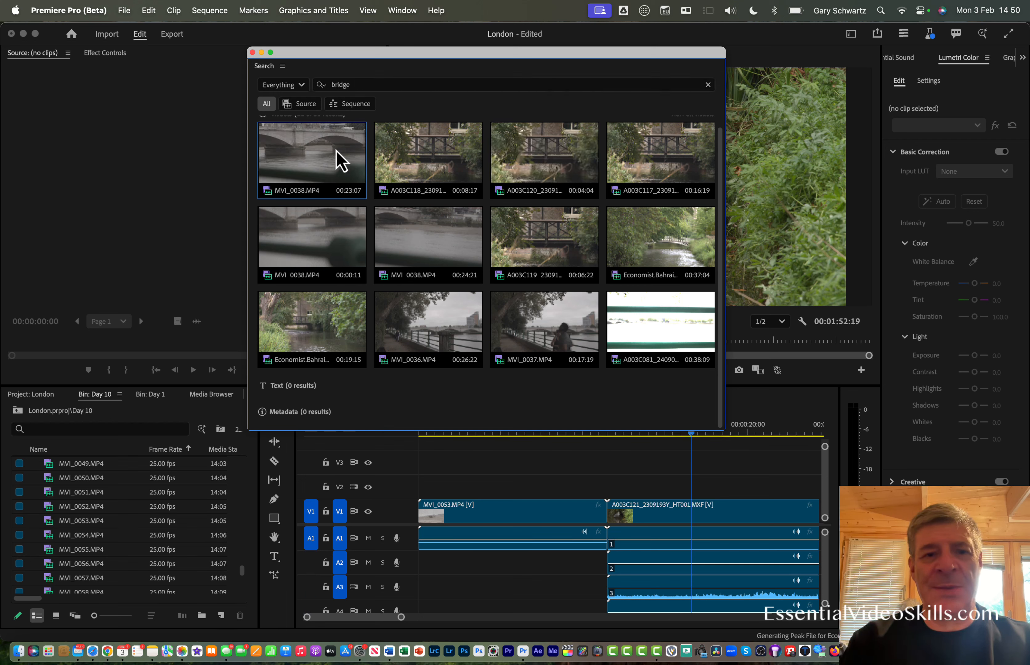
Select the "bridge" search term ready for a new query
{"action": "left_click", "coordinate": [344, 86]}
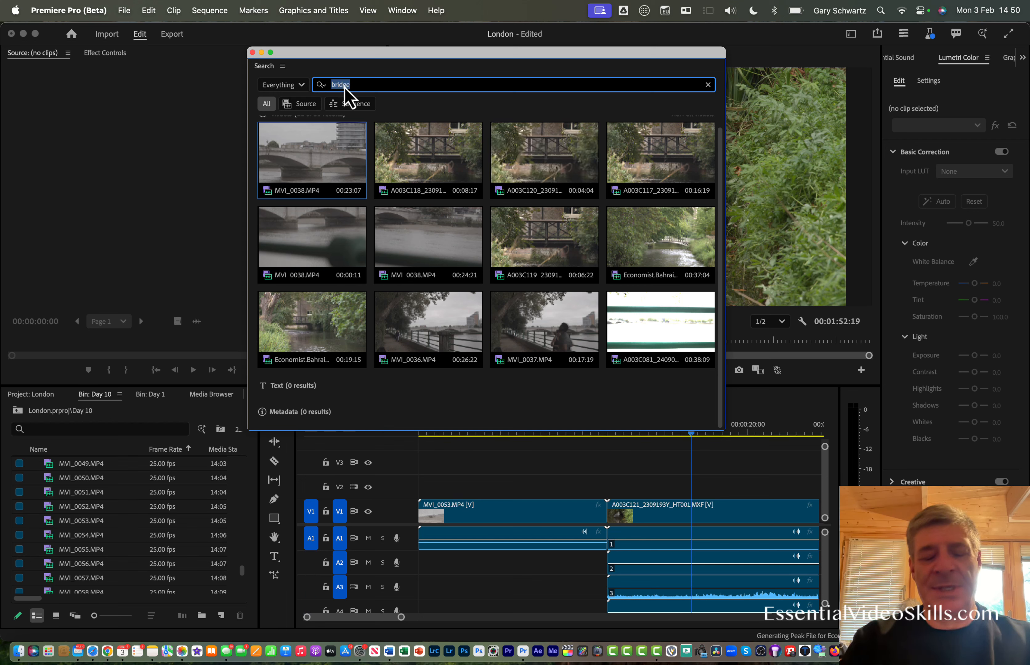